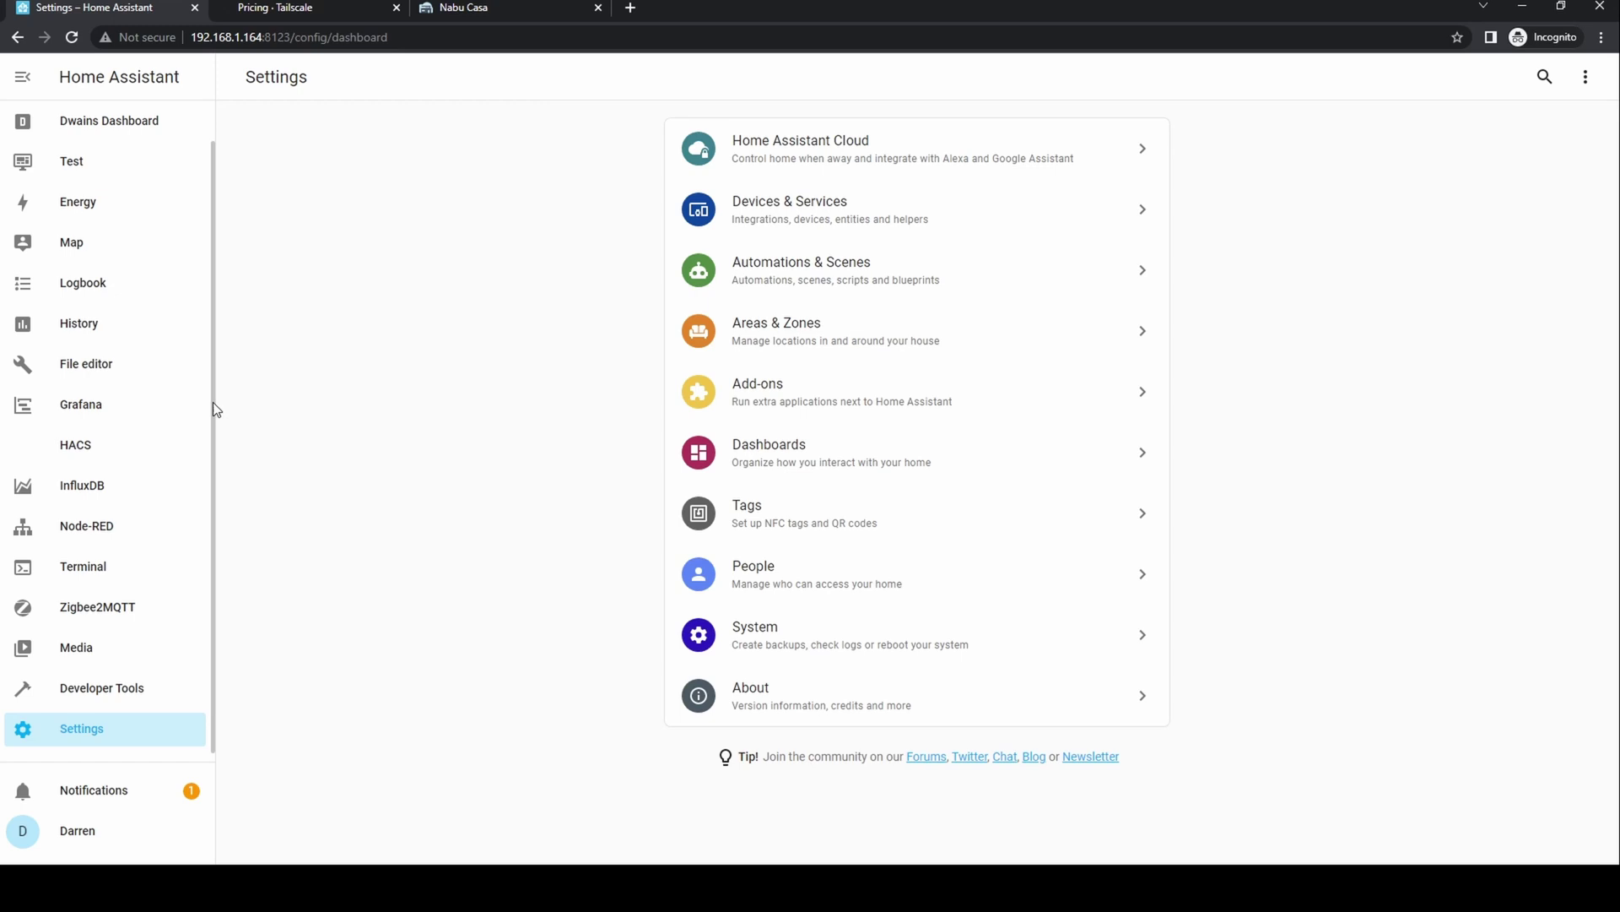
# - Go to the Add-on Store and search for 'tail' to find the Tailscale add-on
pyautogui.click(783, 402)
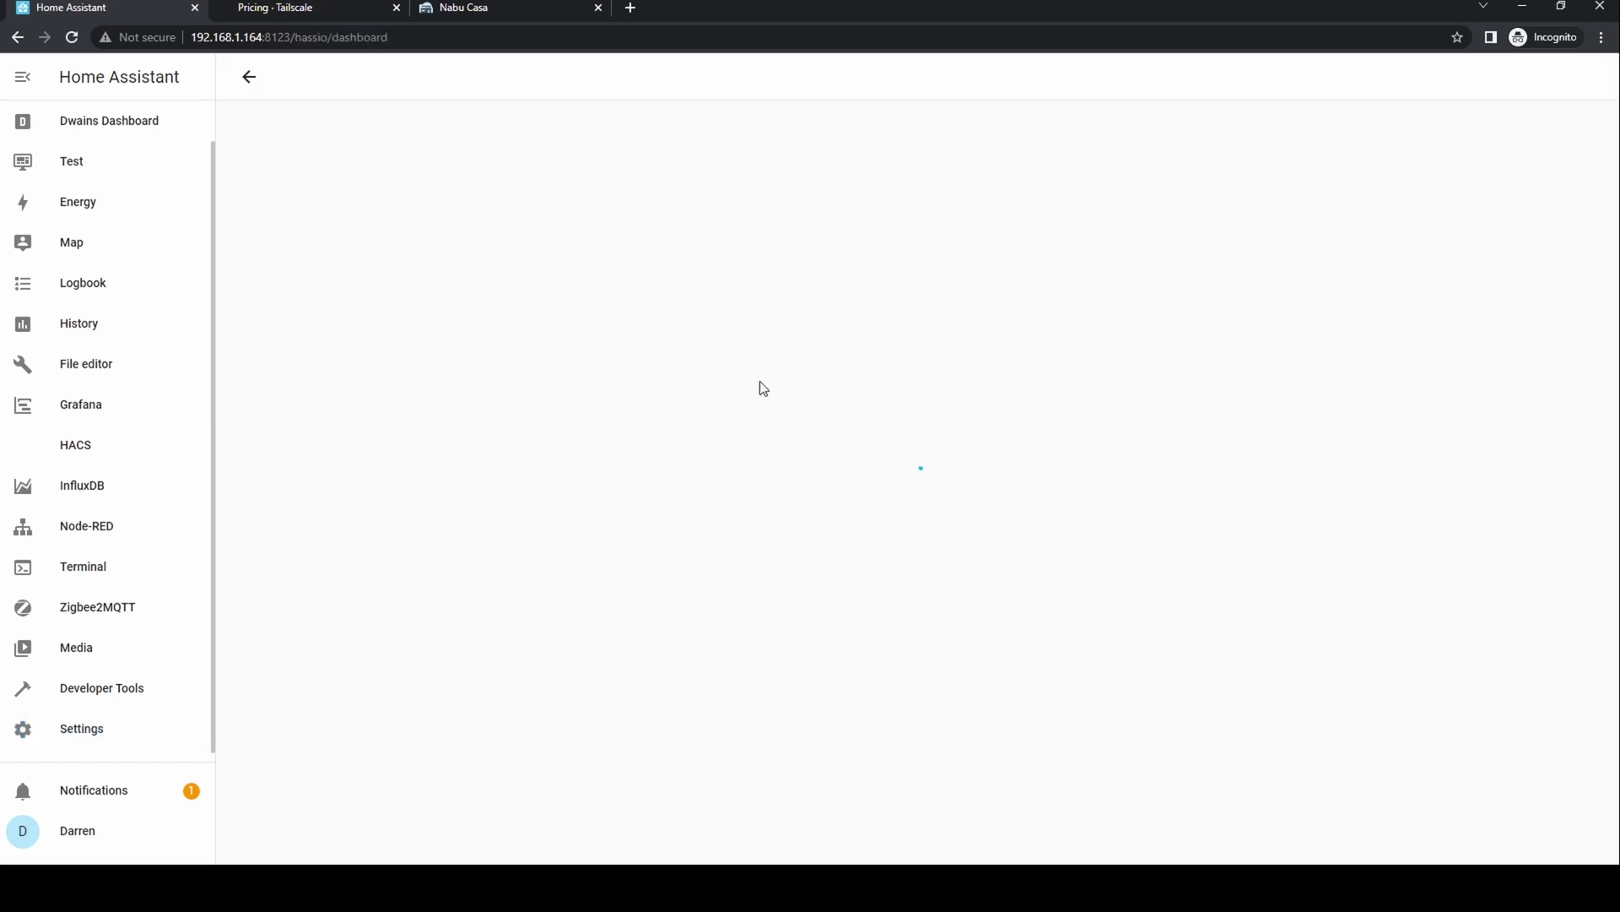
pyautogui.click(1519, 828)
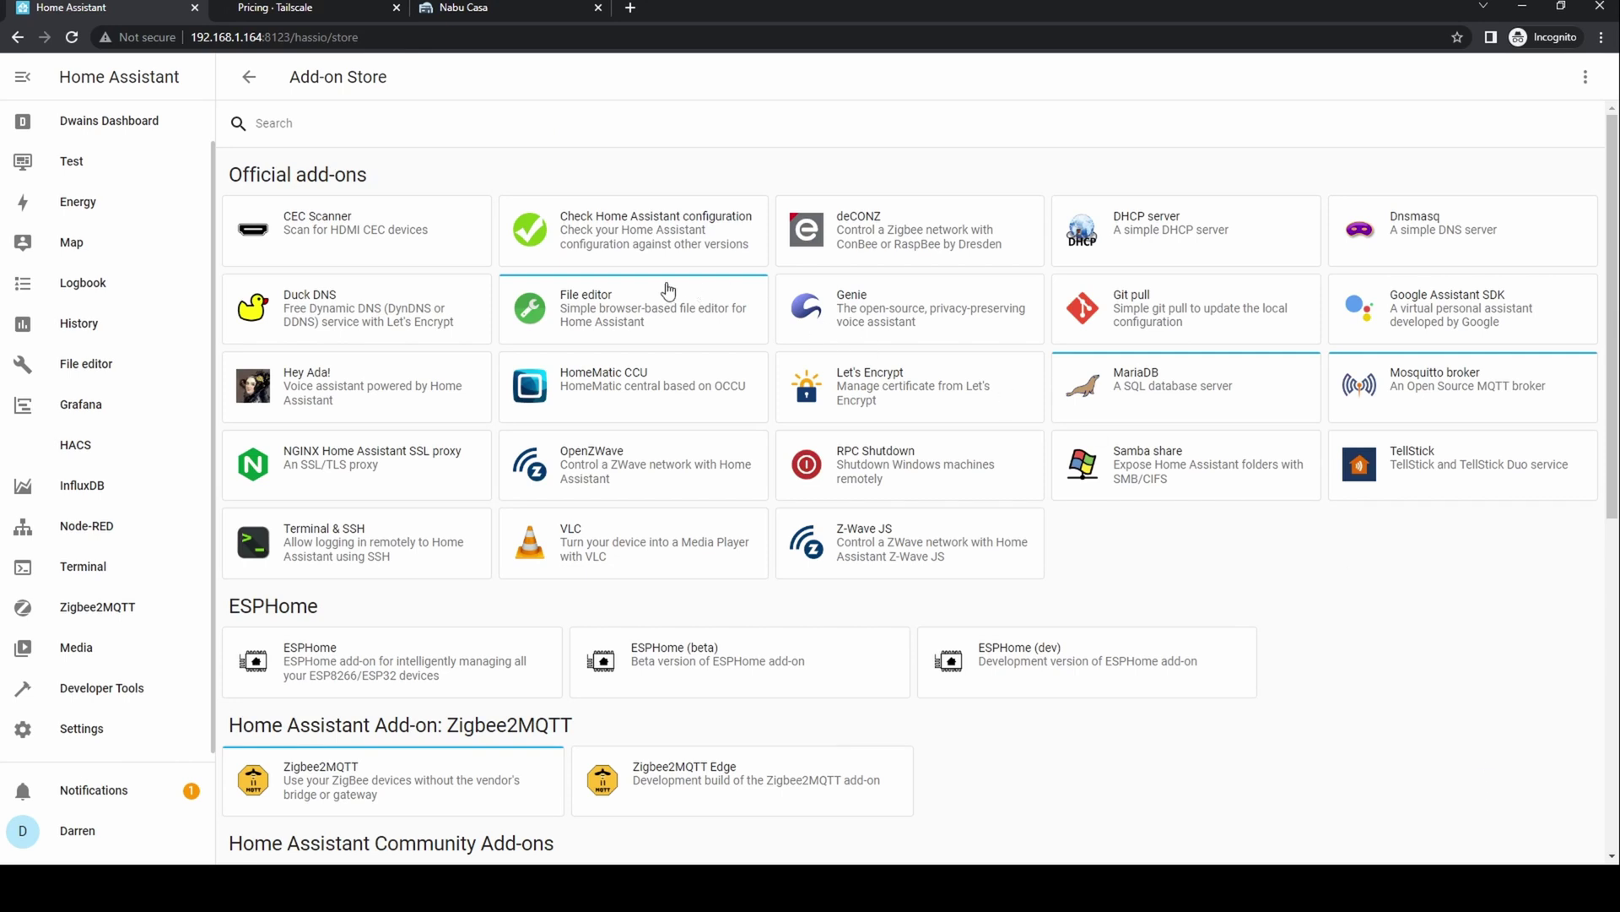
pyautogui.click(405, 133)
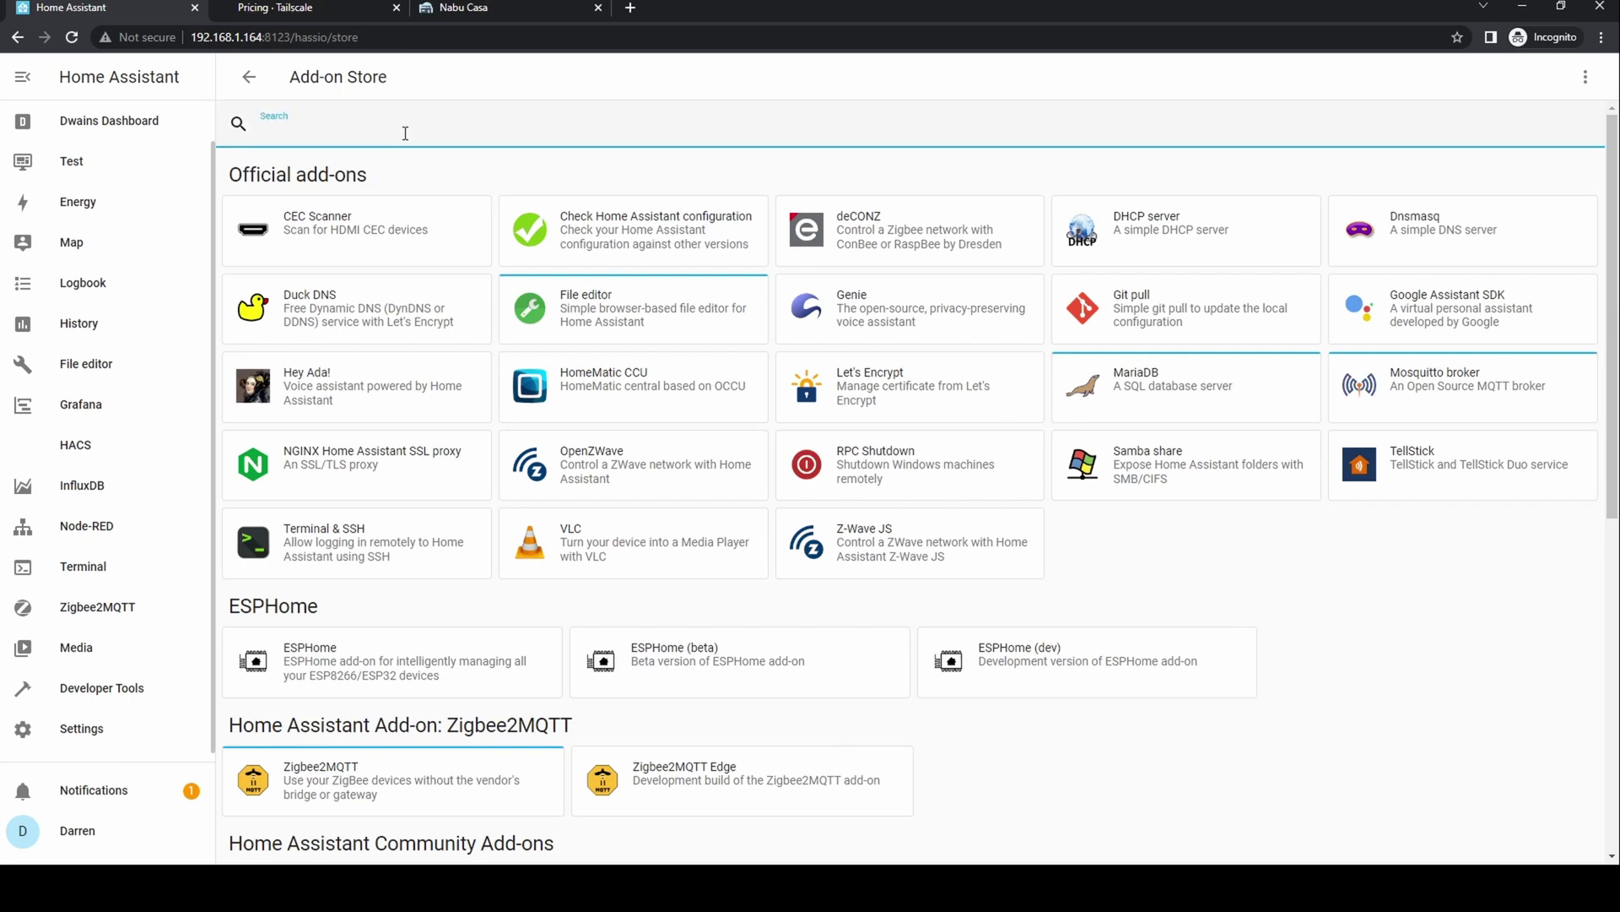
pyautogui.write('tail')
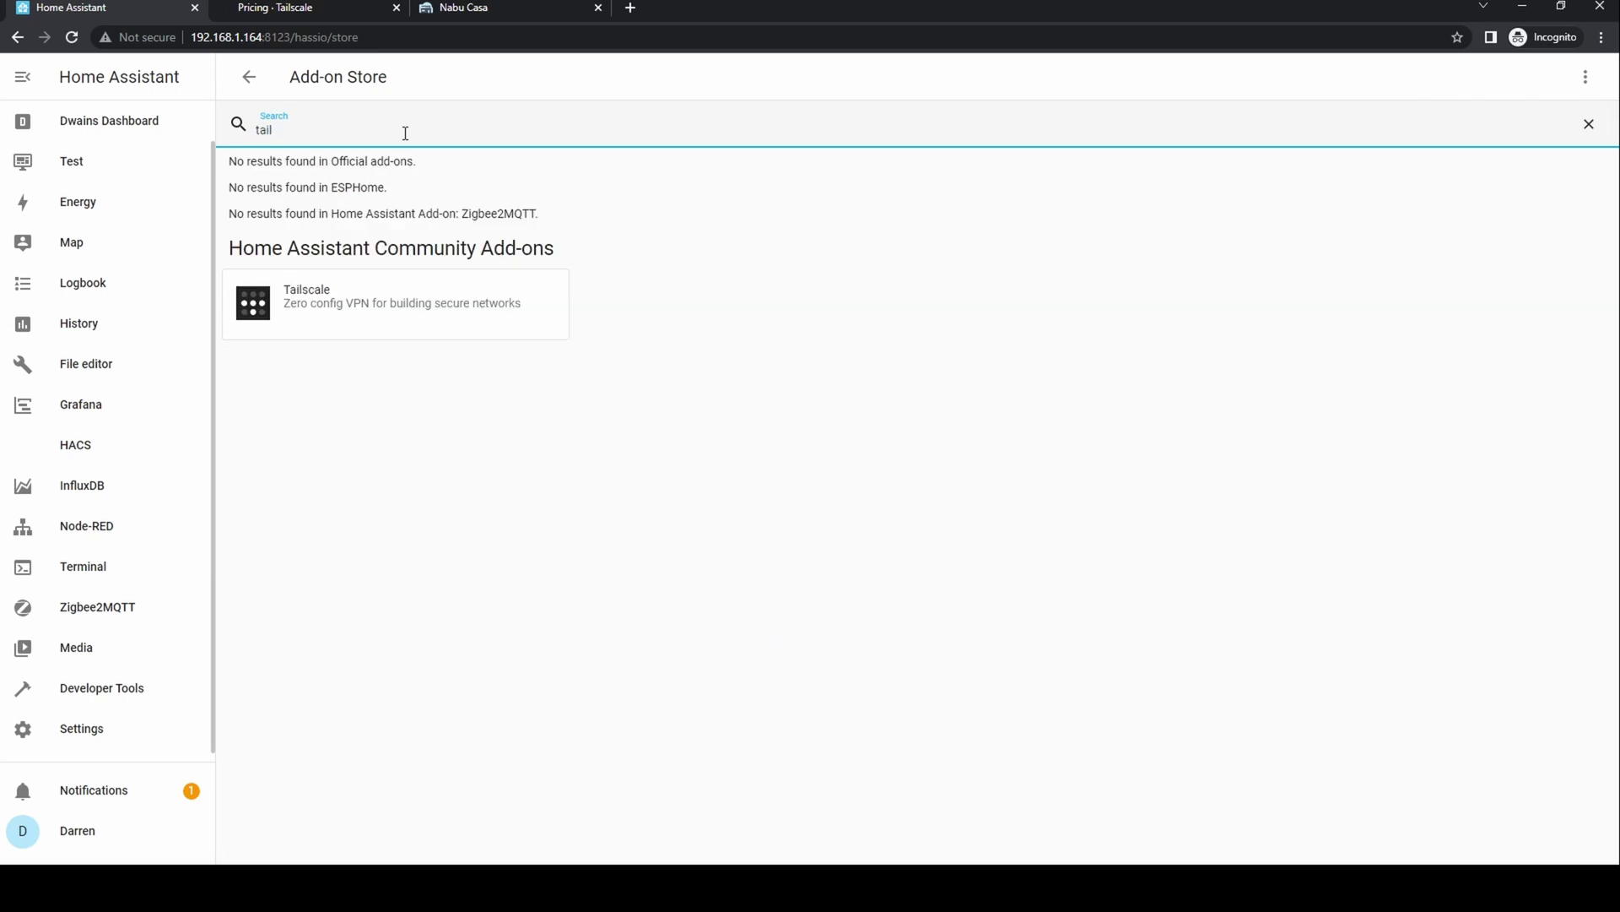
# - Install the Tailscale add-on, turn on Watchdog and Auto update, and start it
pyautogui.click(401, 297)
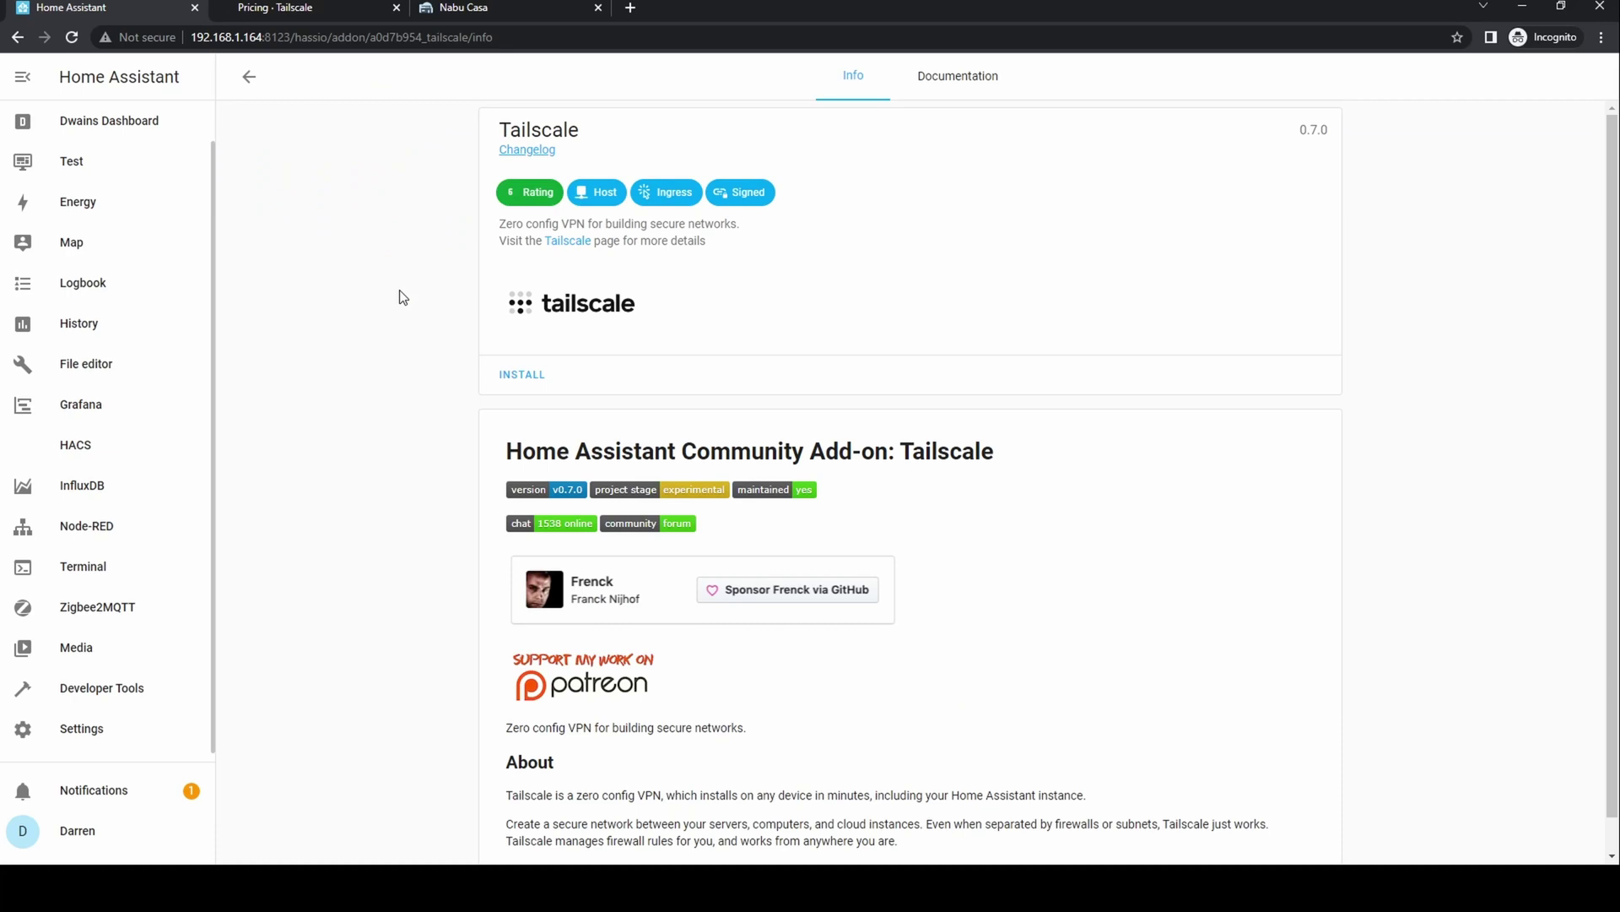
pyautogui.click(517, 375)
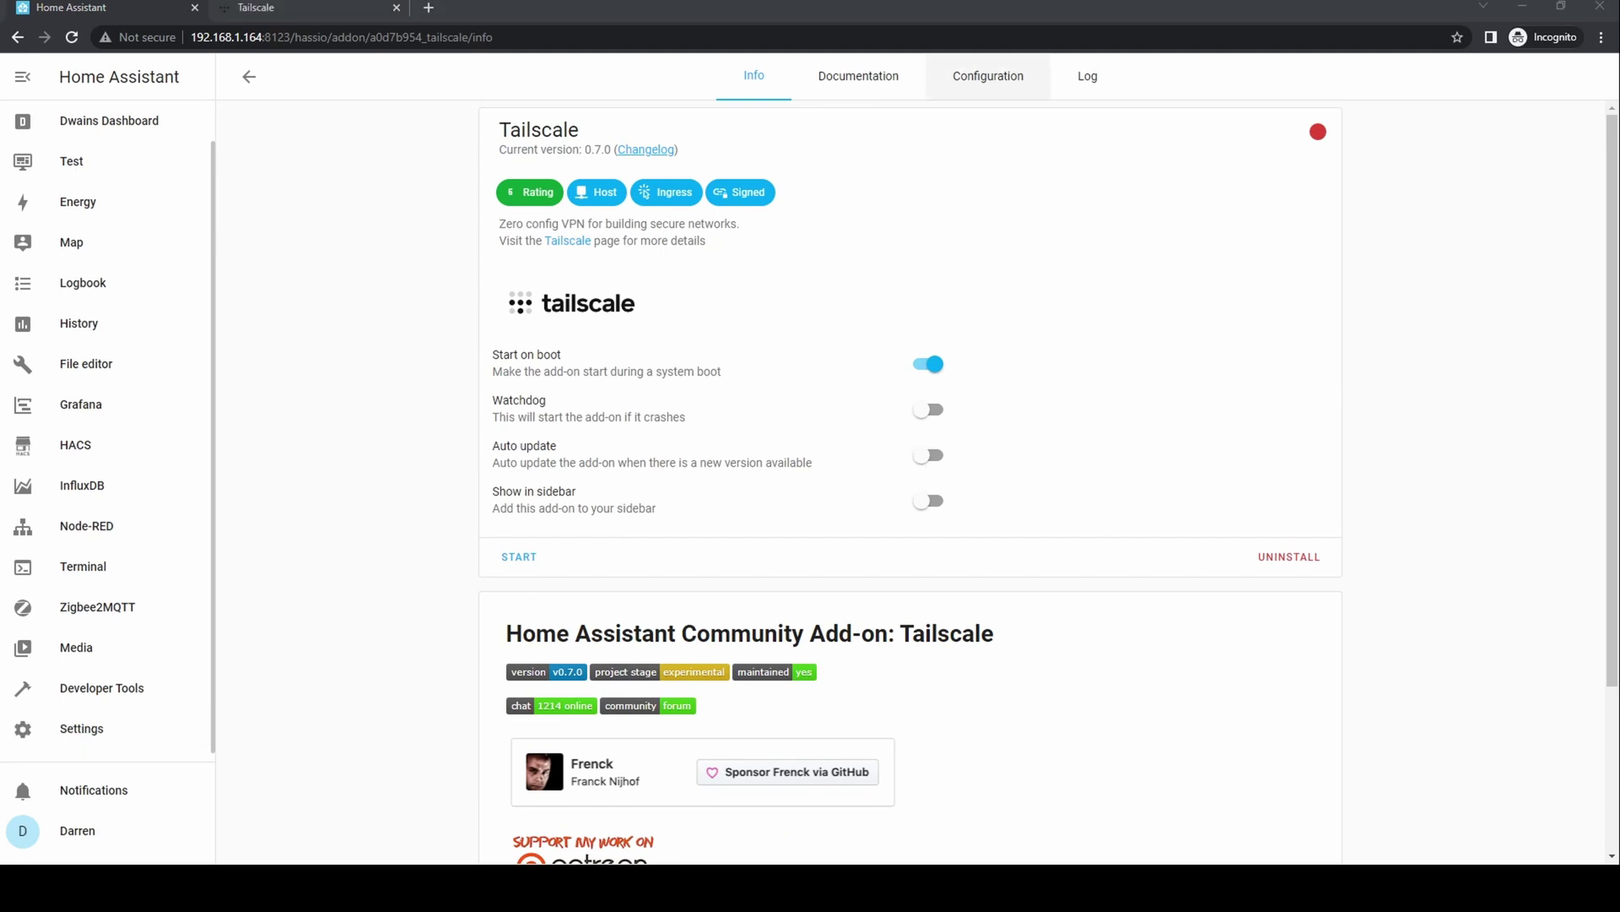
pyautogui.click(1010, 84)
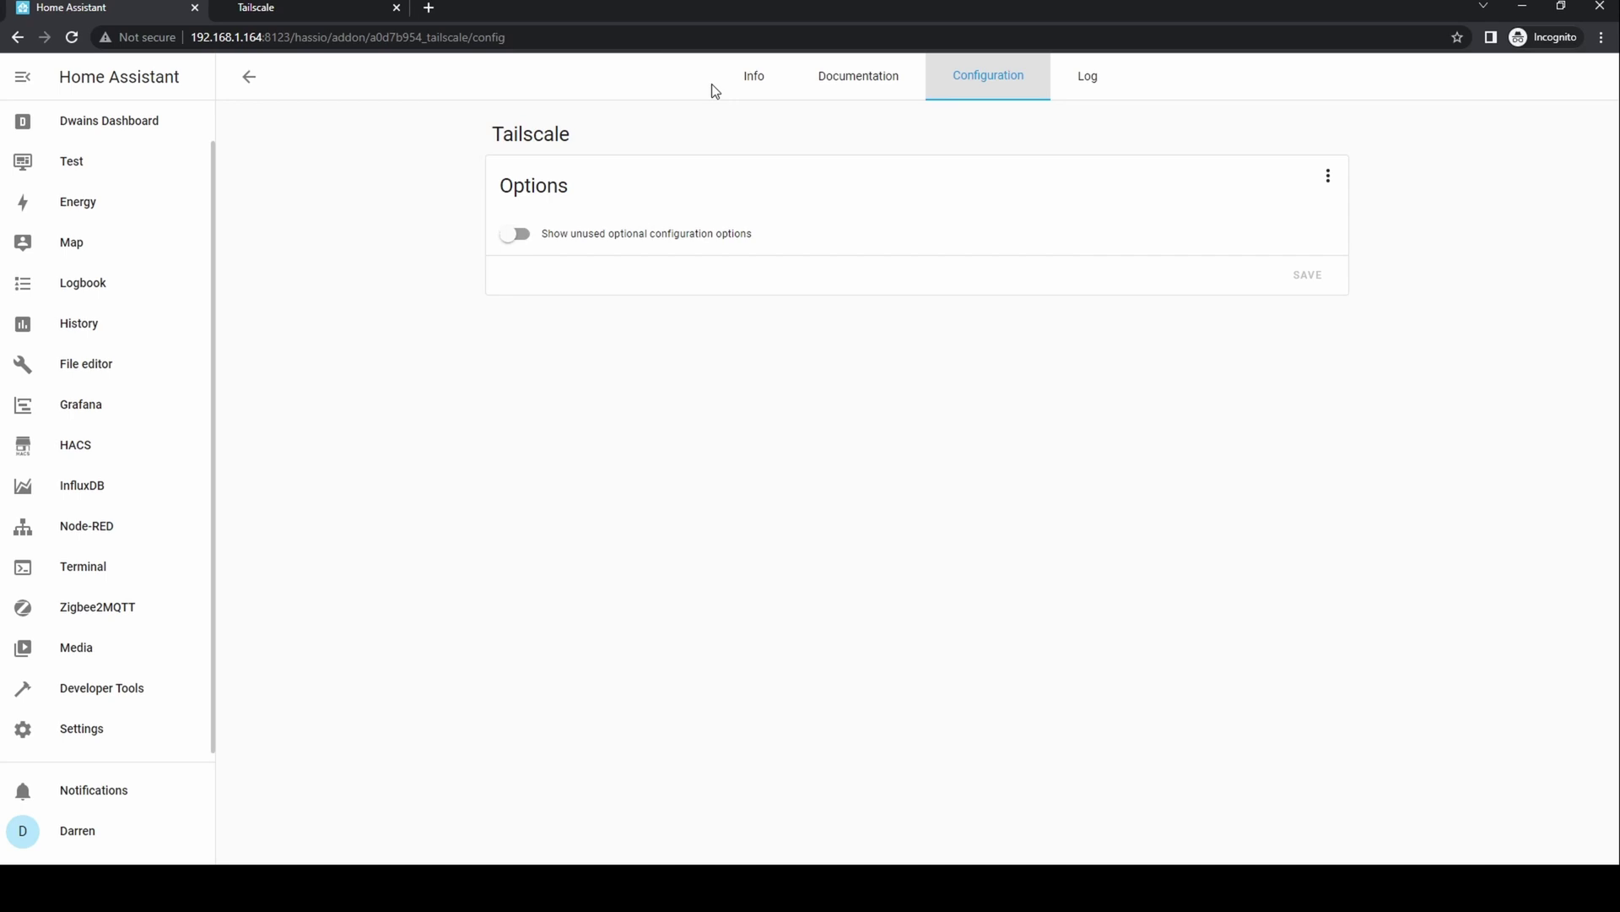
pyautogui.click(757, 87)
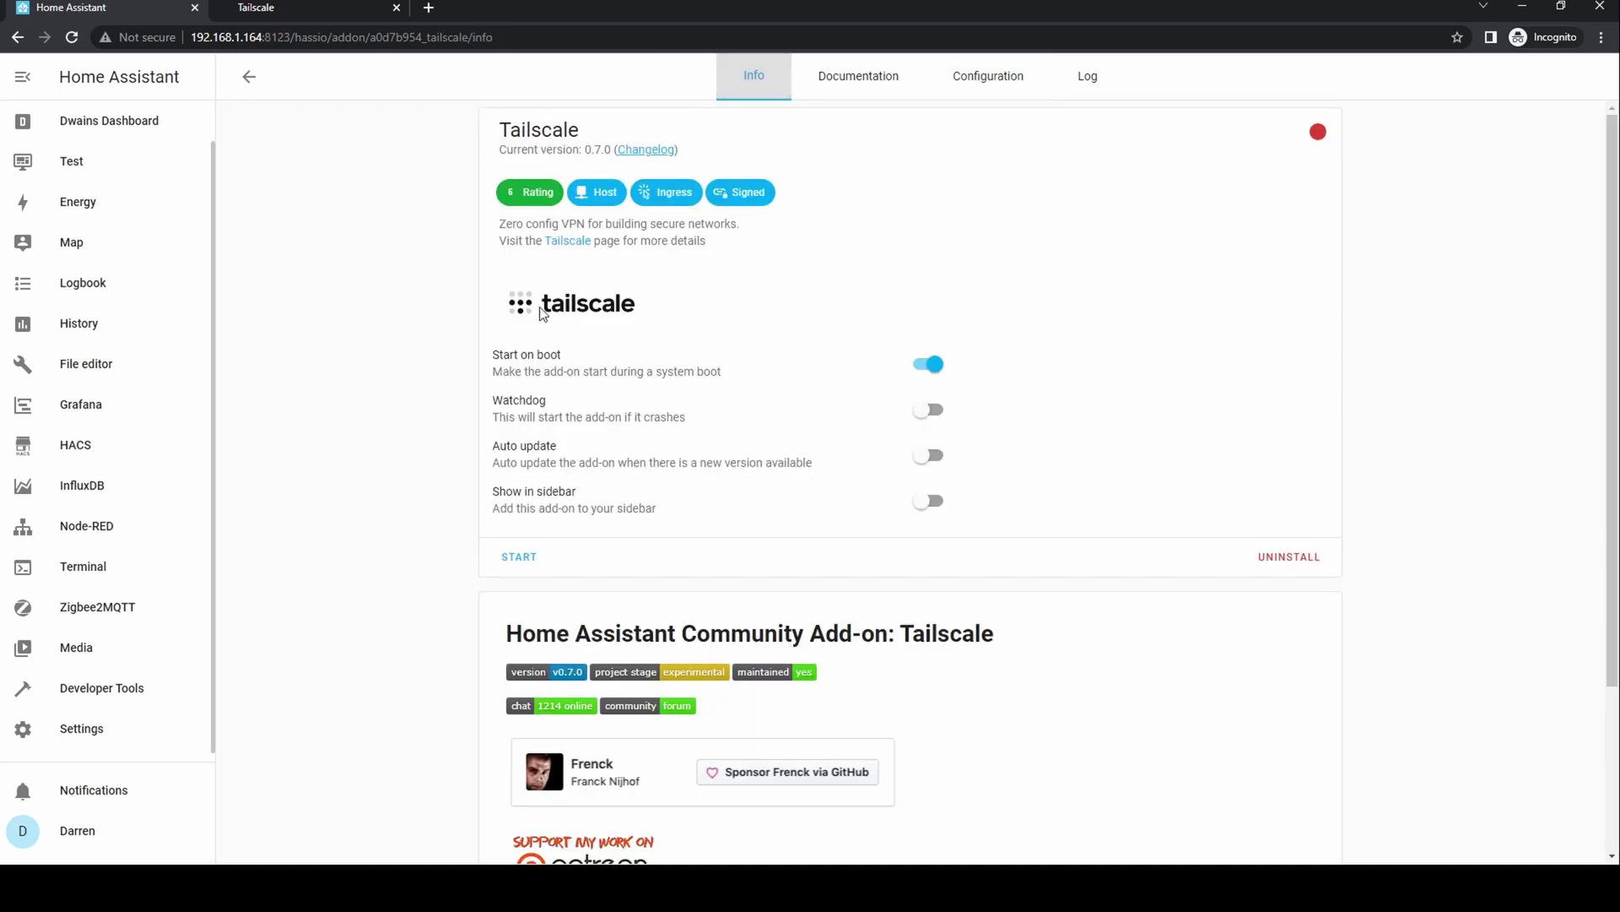
pyautogui.click(938, 421)
pyautogui.click(932, 456)
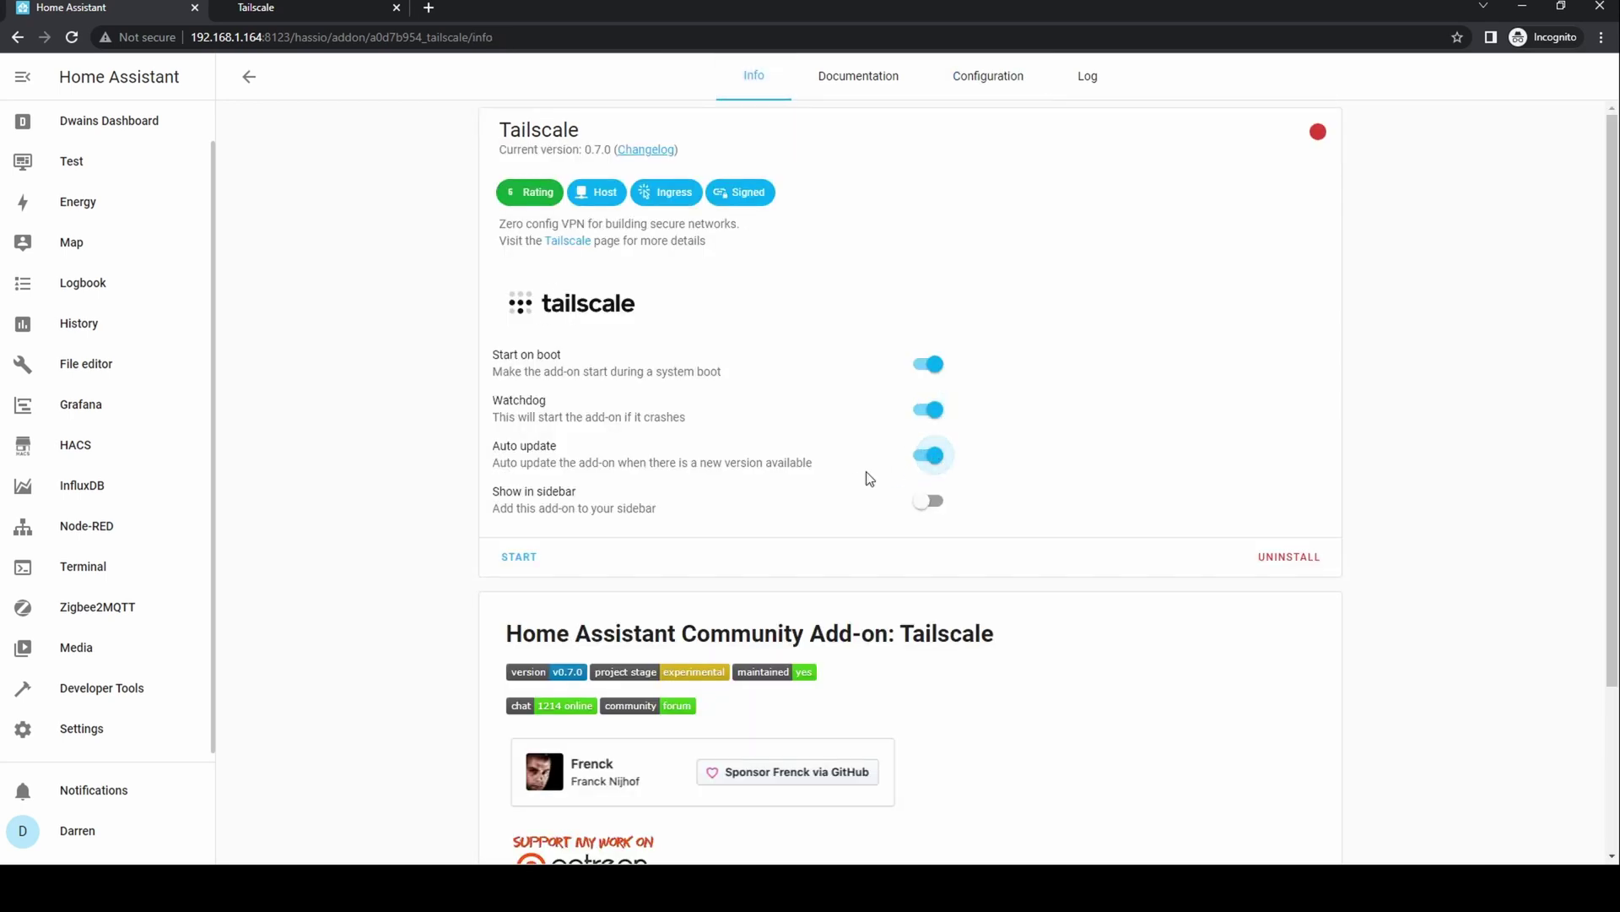
pyautogui.click(515, 560)
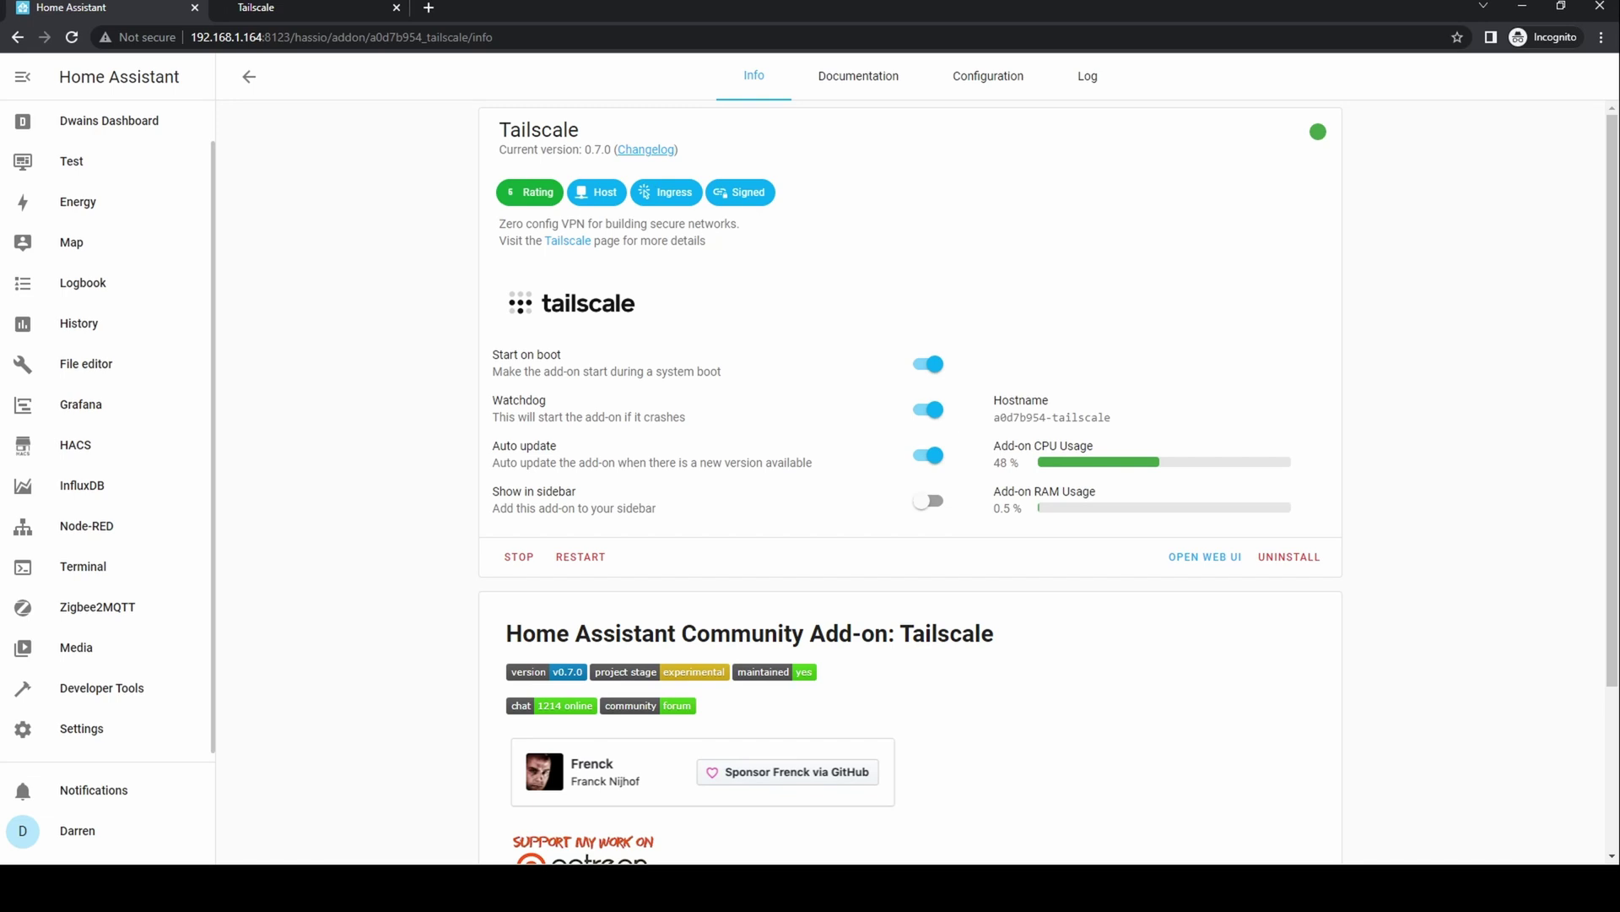
# - Open the Tailscale add-on's web UI and begin logging in to the Tailscale network
pyautogui.click(81, 728)
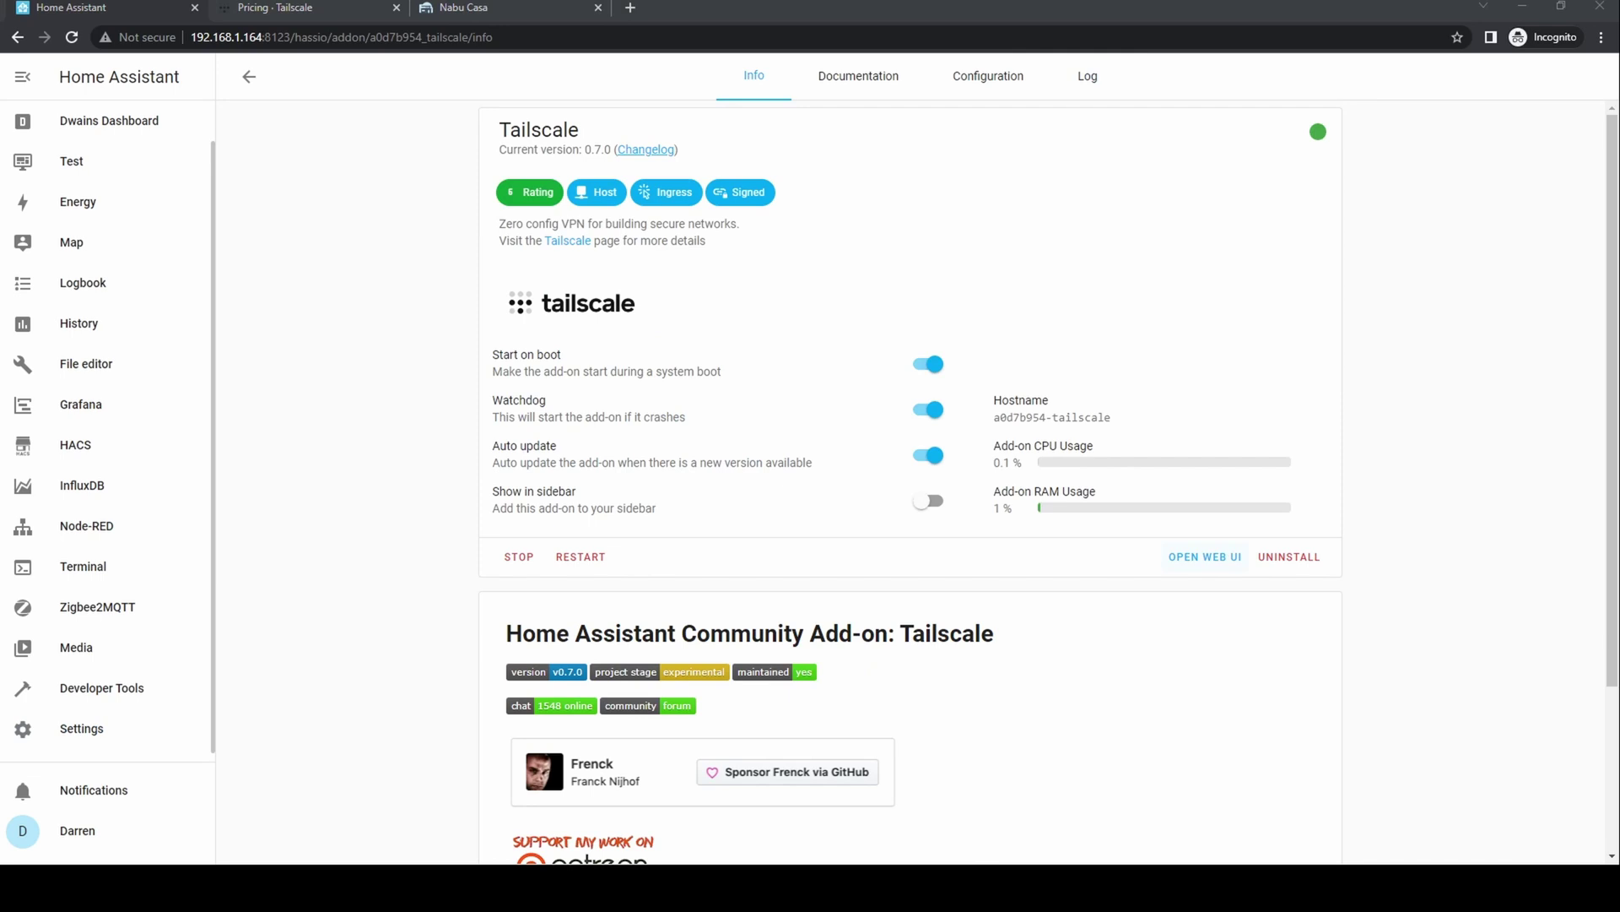
pyautogui.click(1205, 557)
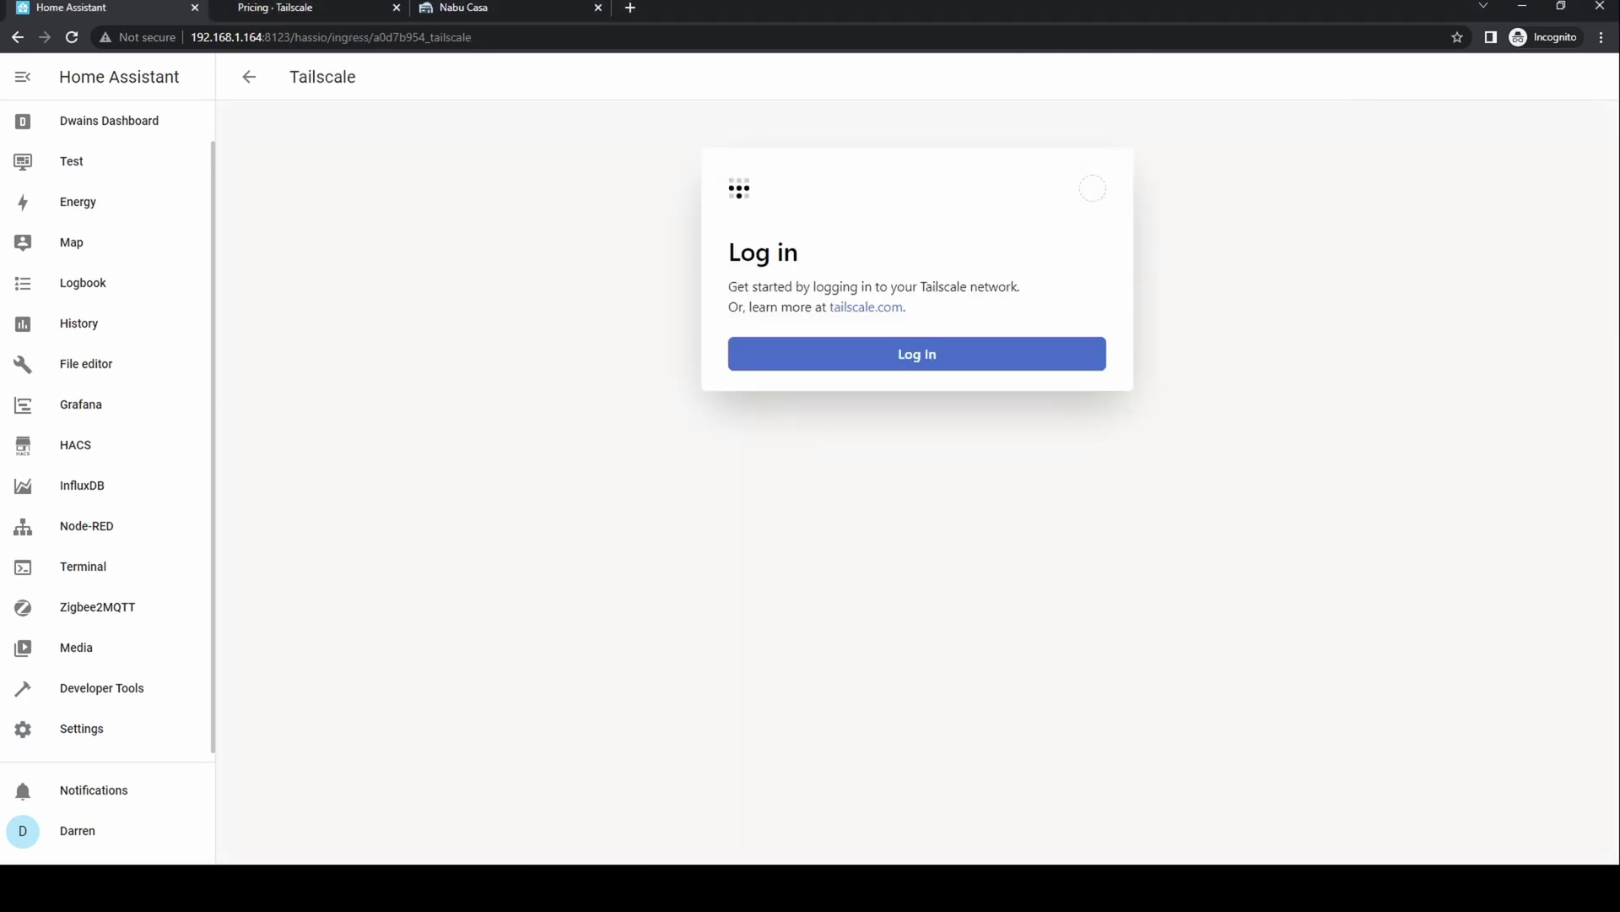
pyautogui.click(945, 354)
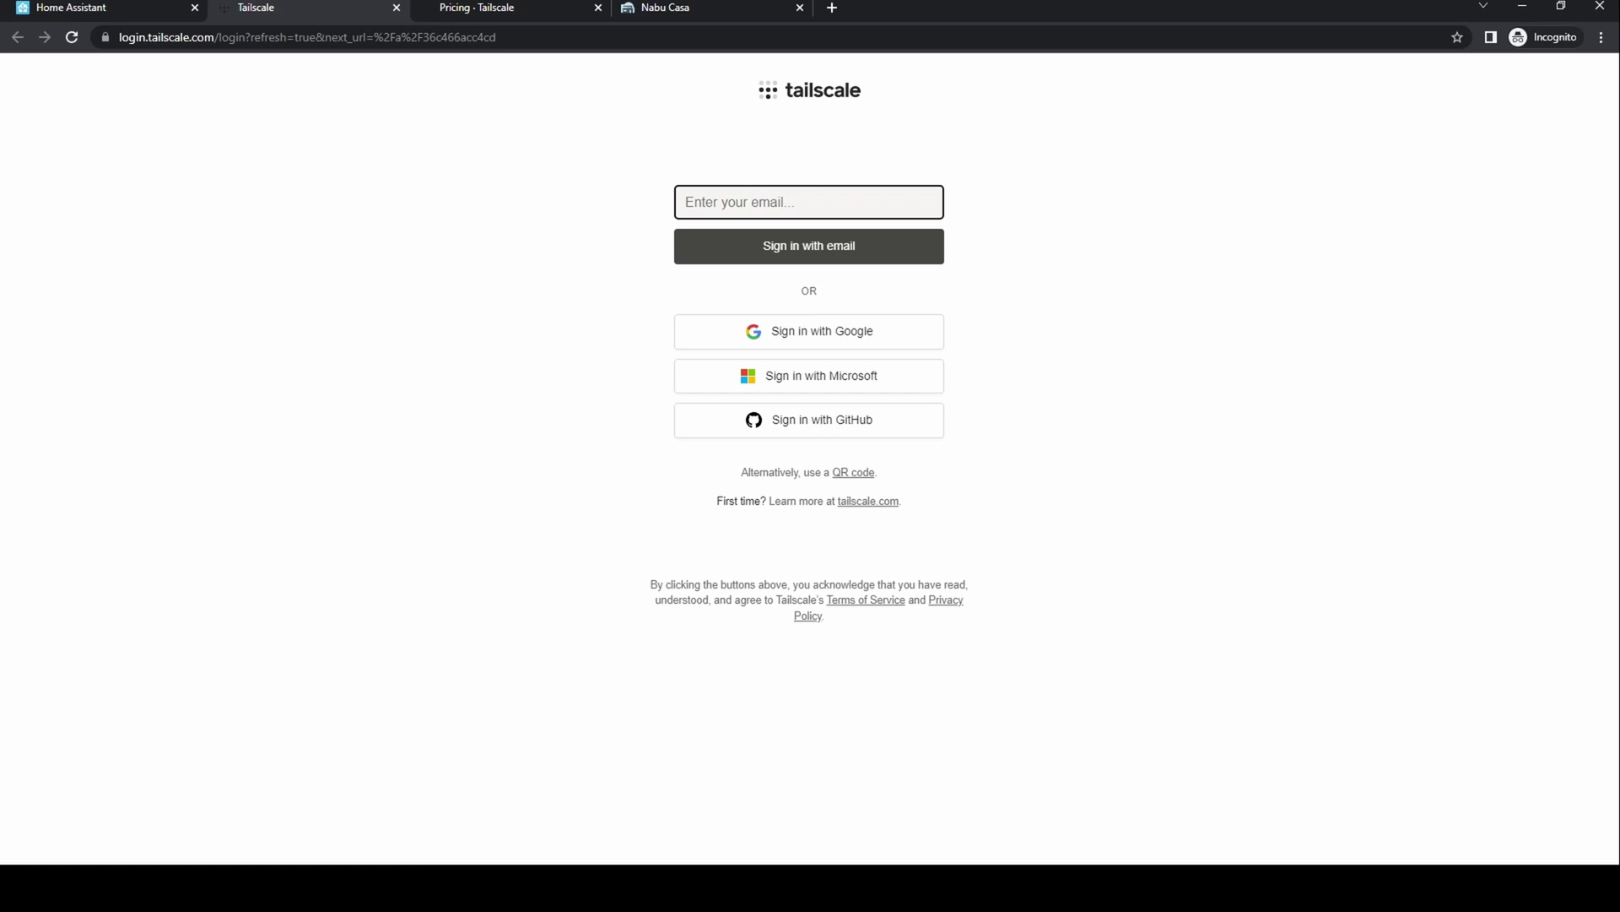
# - Sign in to Tailscale with Google, entering the account e-mail and password
pyautogui.click(825, 336)
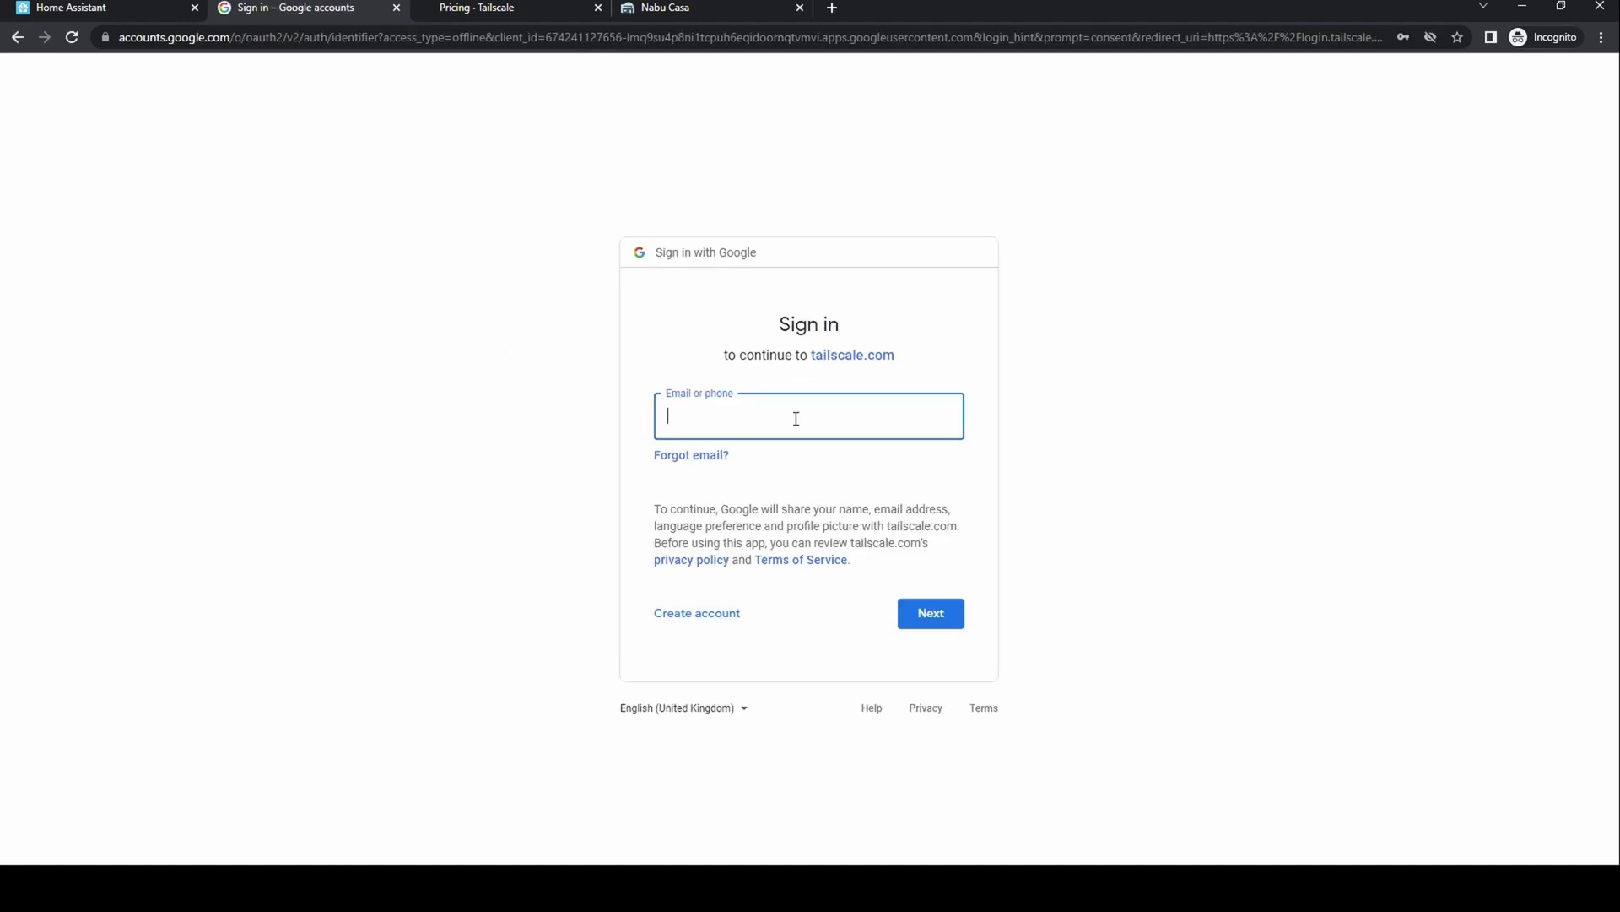
pyautogui.click(800, 410)
pyautogui.press('Return')
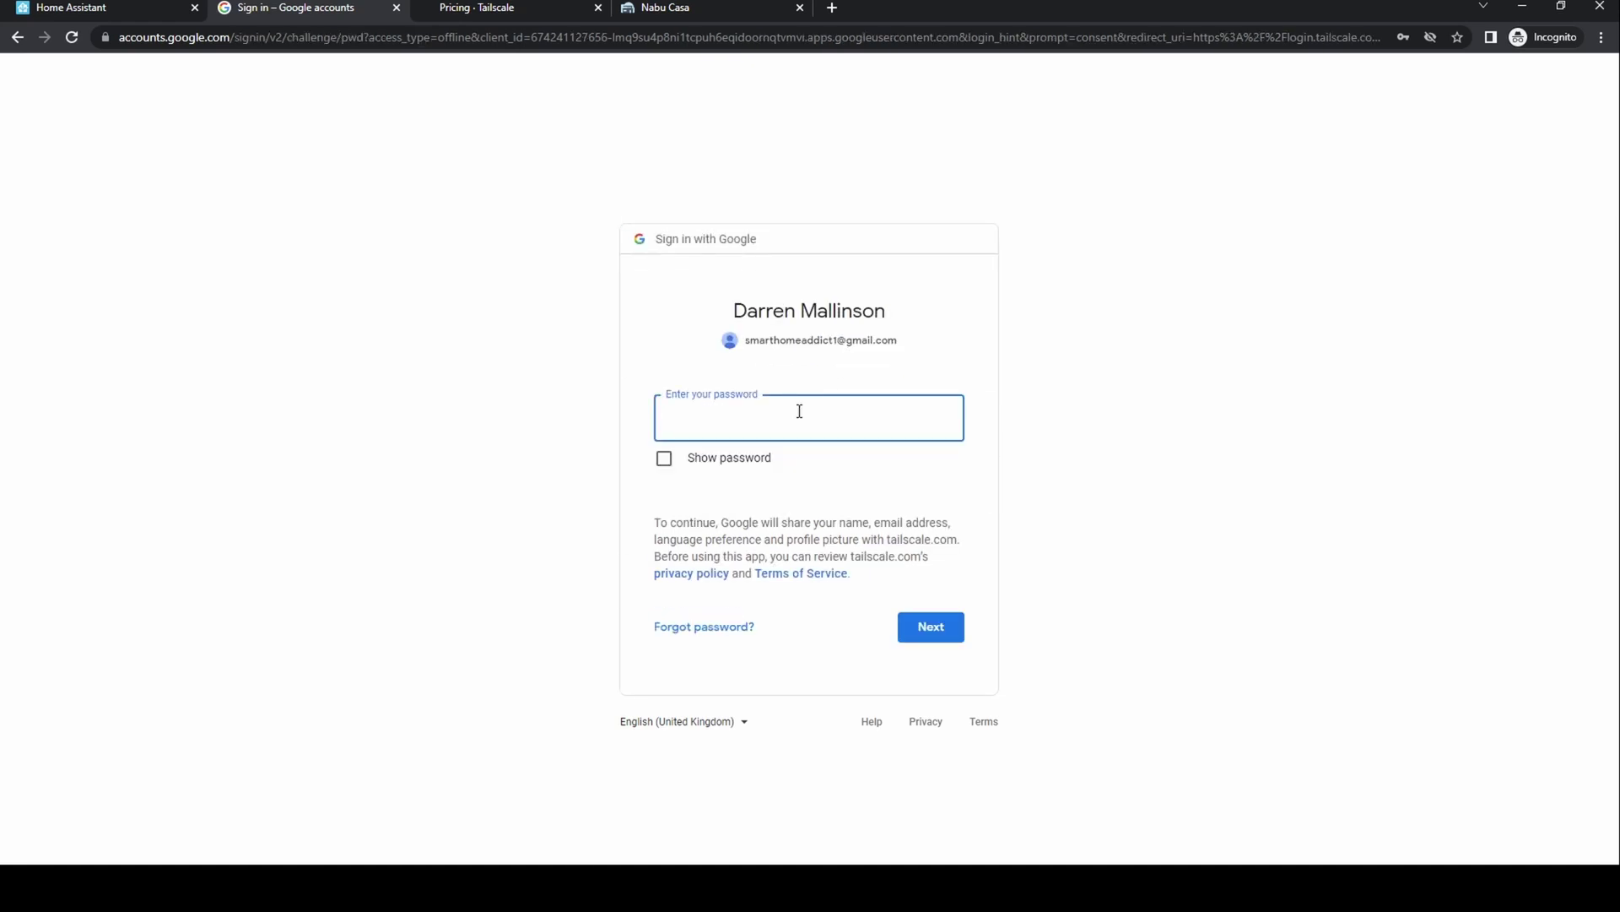
pyautogui.write('•••••••••••')
pyautogui.click(935, 634)
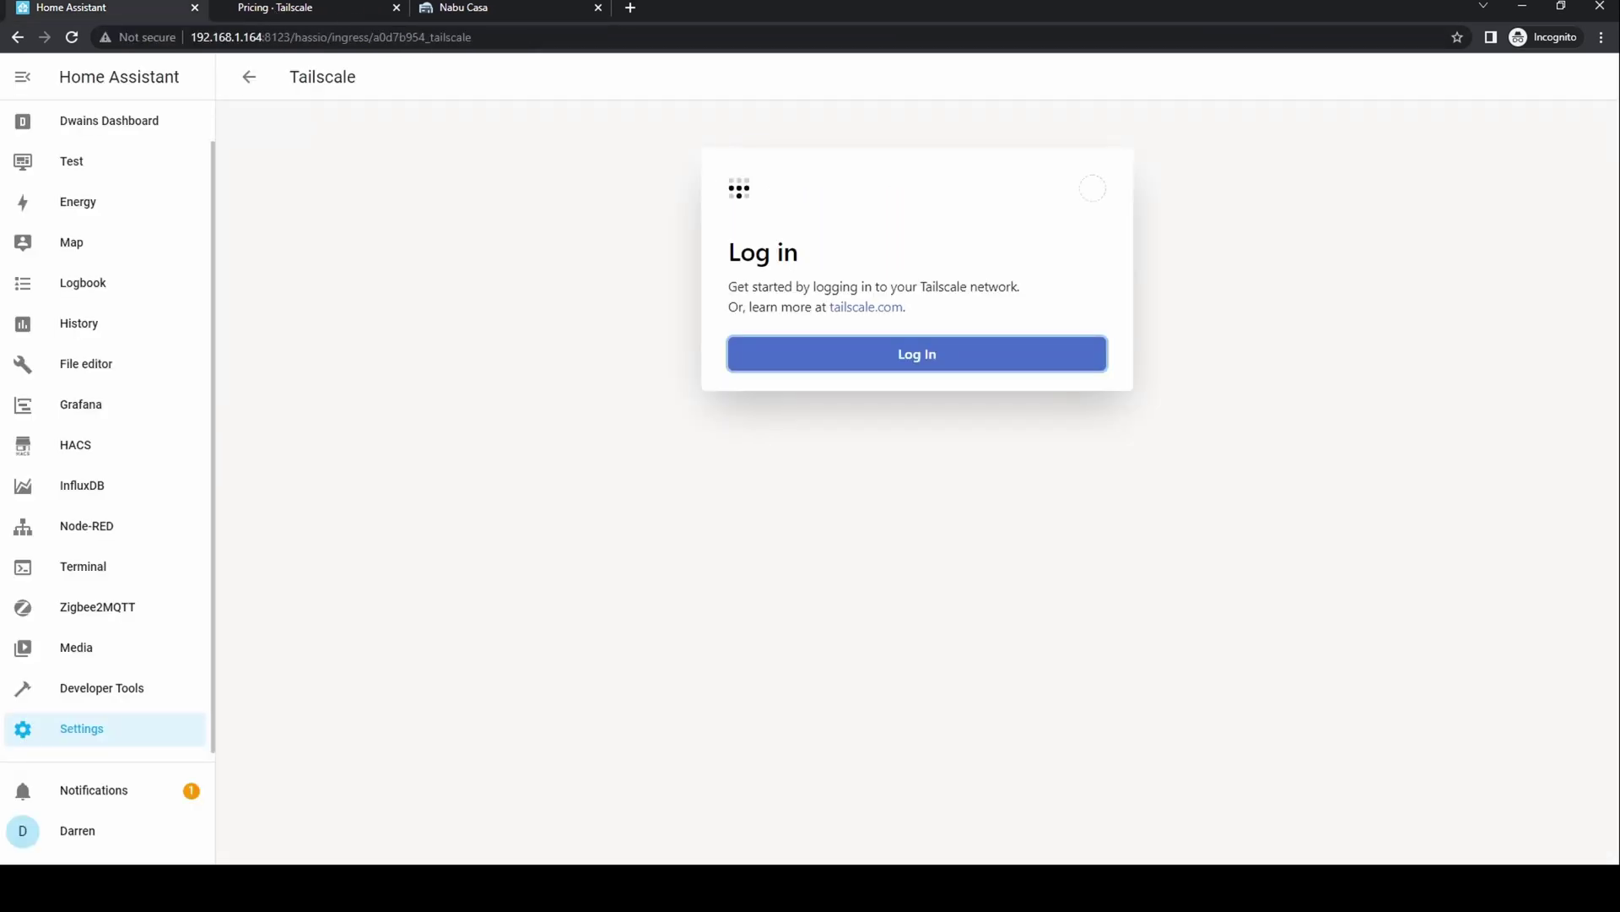
# - Return to the add-on's Info page and reopen the Tailscale web UI to confirm the connection
pyautogui.hotkey('alt', 'Left')
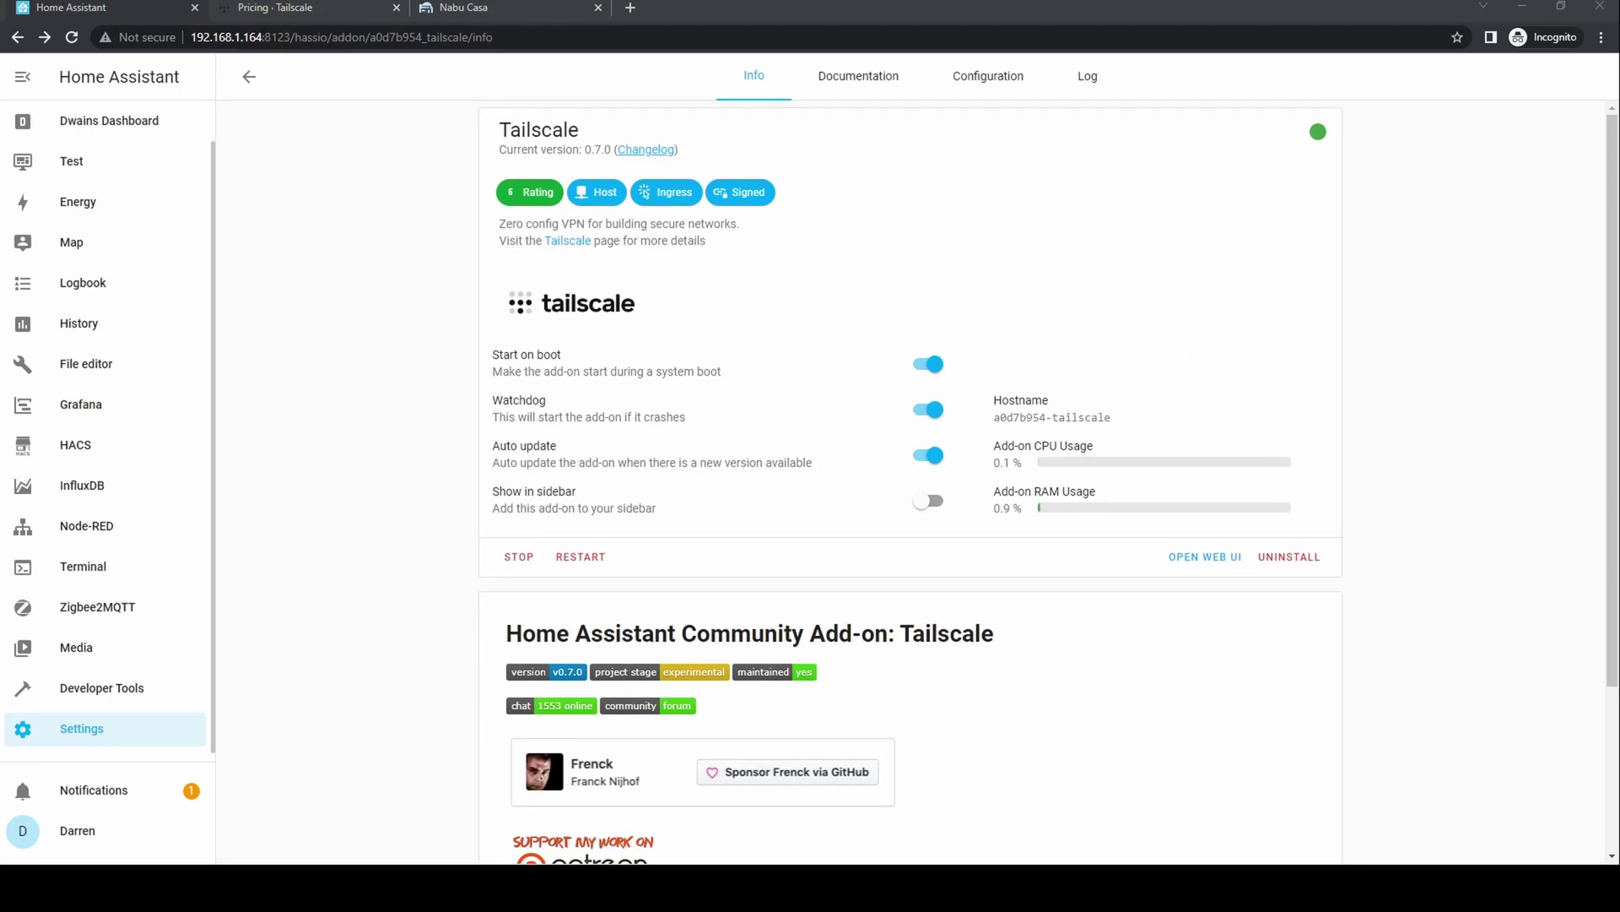
pyautogui.click(1204, 556)
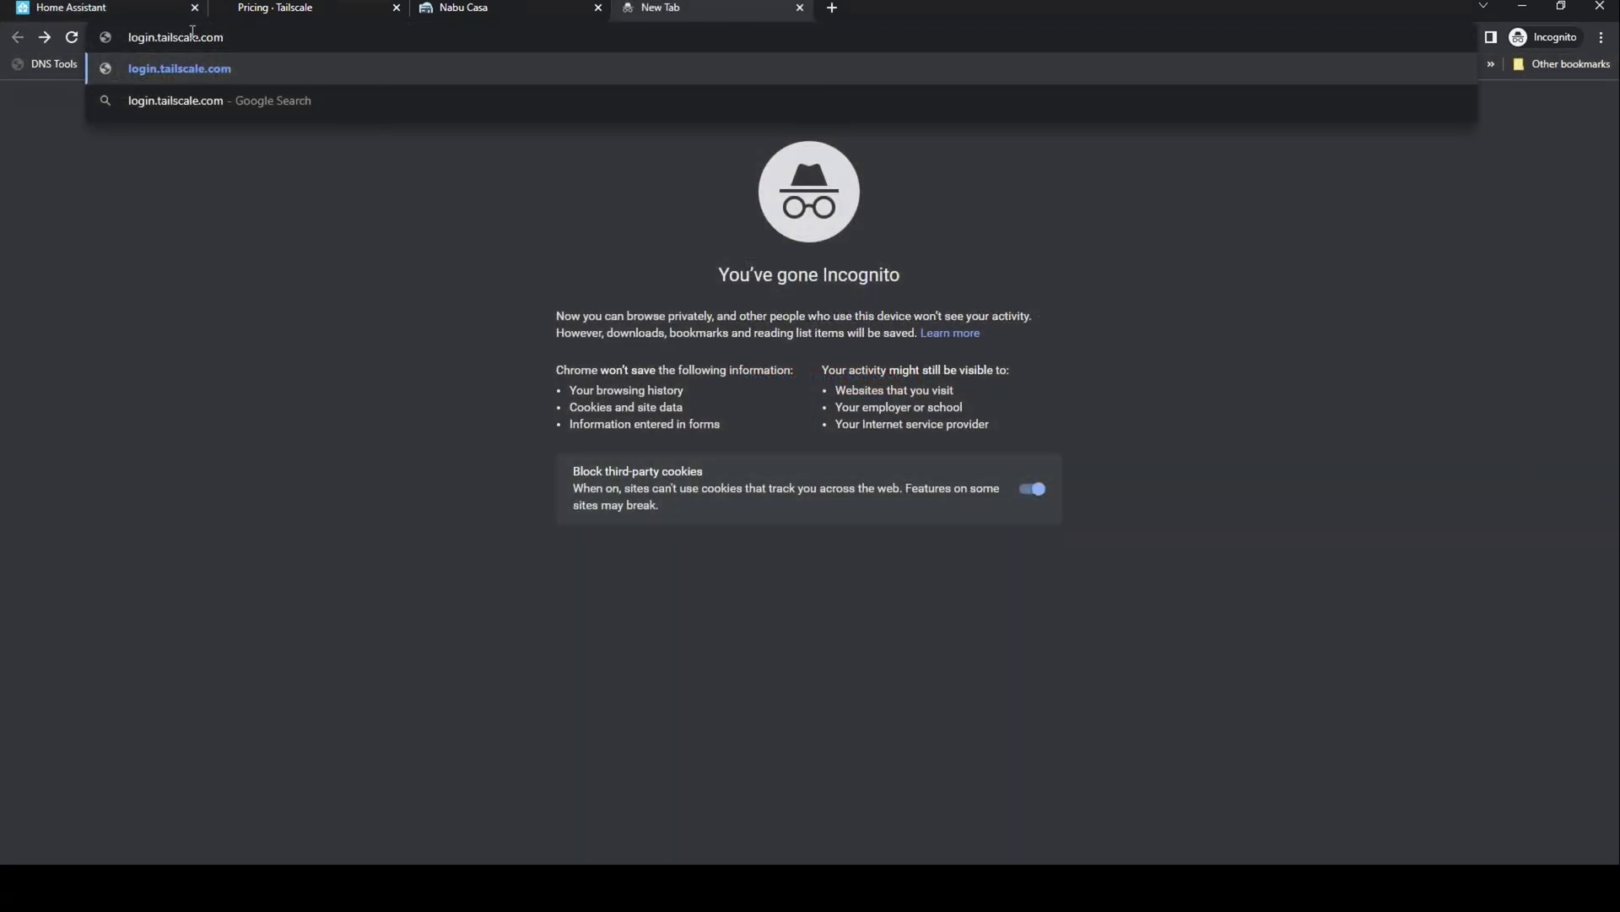
# - Go to login.tailscale.com and open the homeassistant machine's details to find its subnet routes
pyautogui.press('Return')
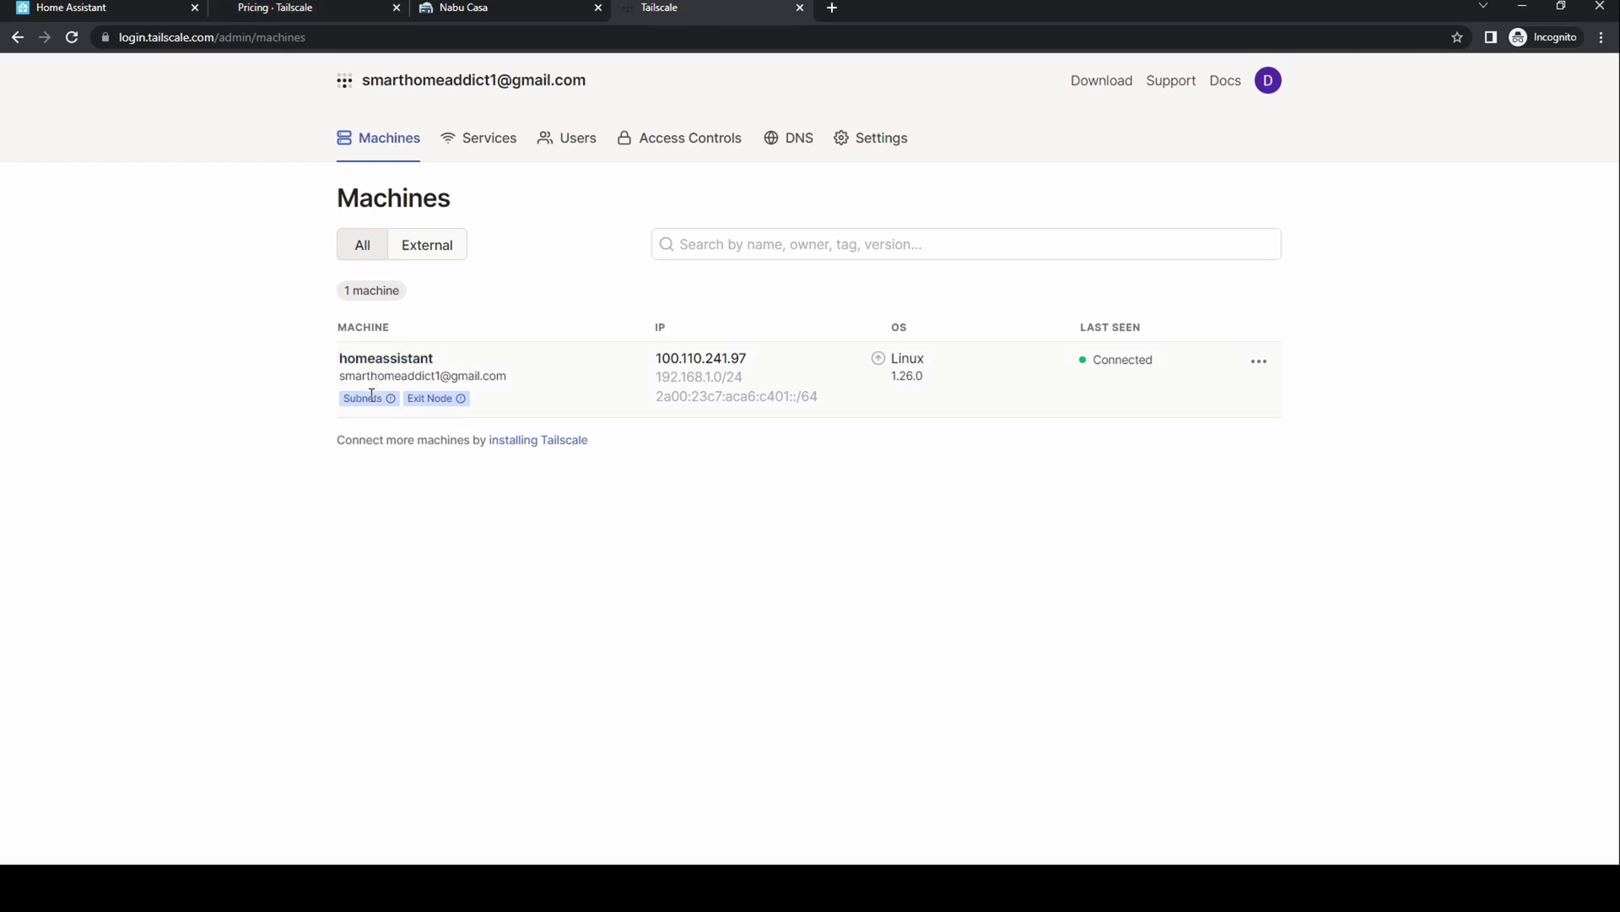
pyautogui.moveTo(381, 397)
pyautogui.click(391, 359)
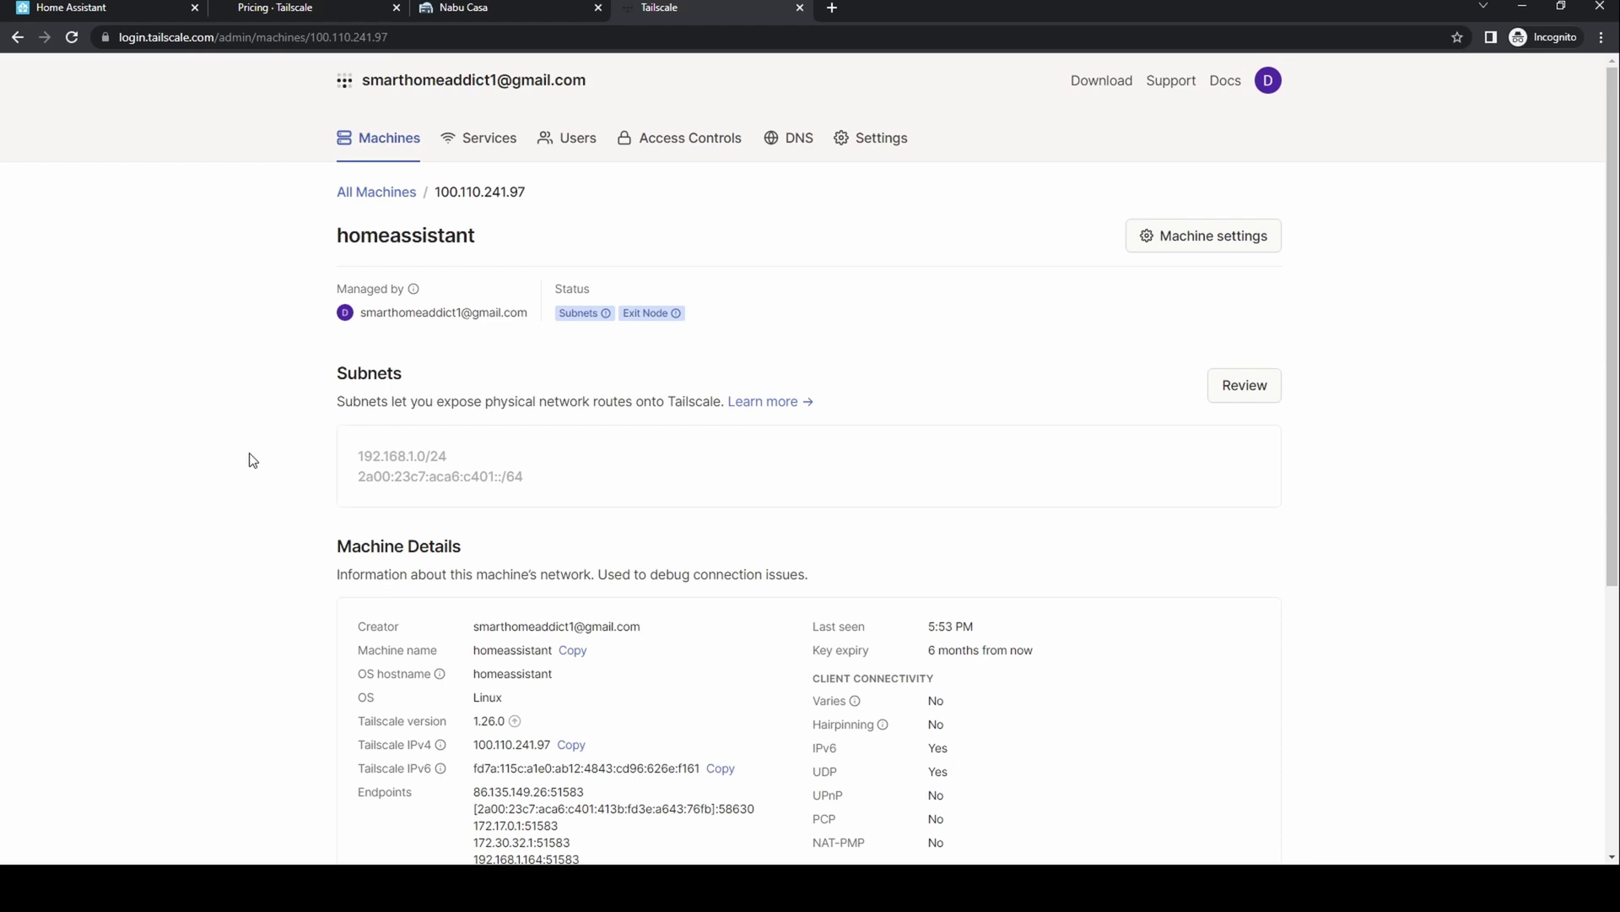
pyautogui.scroll(-2, 253, 460)
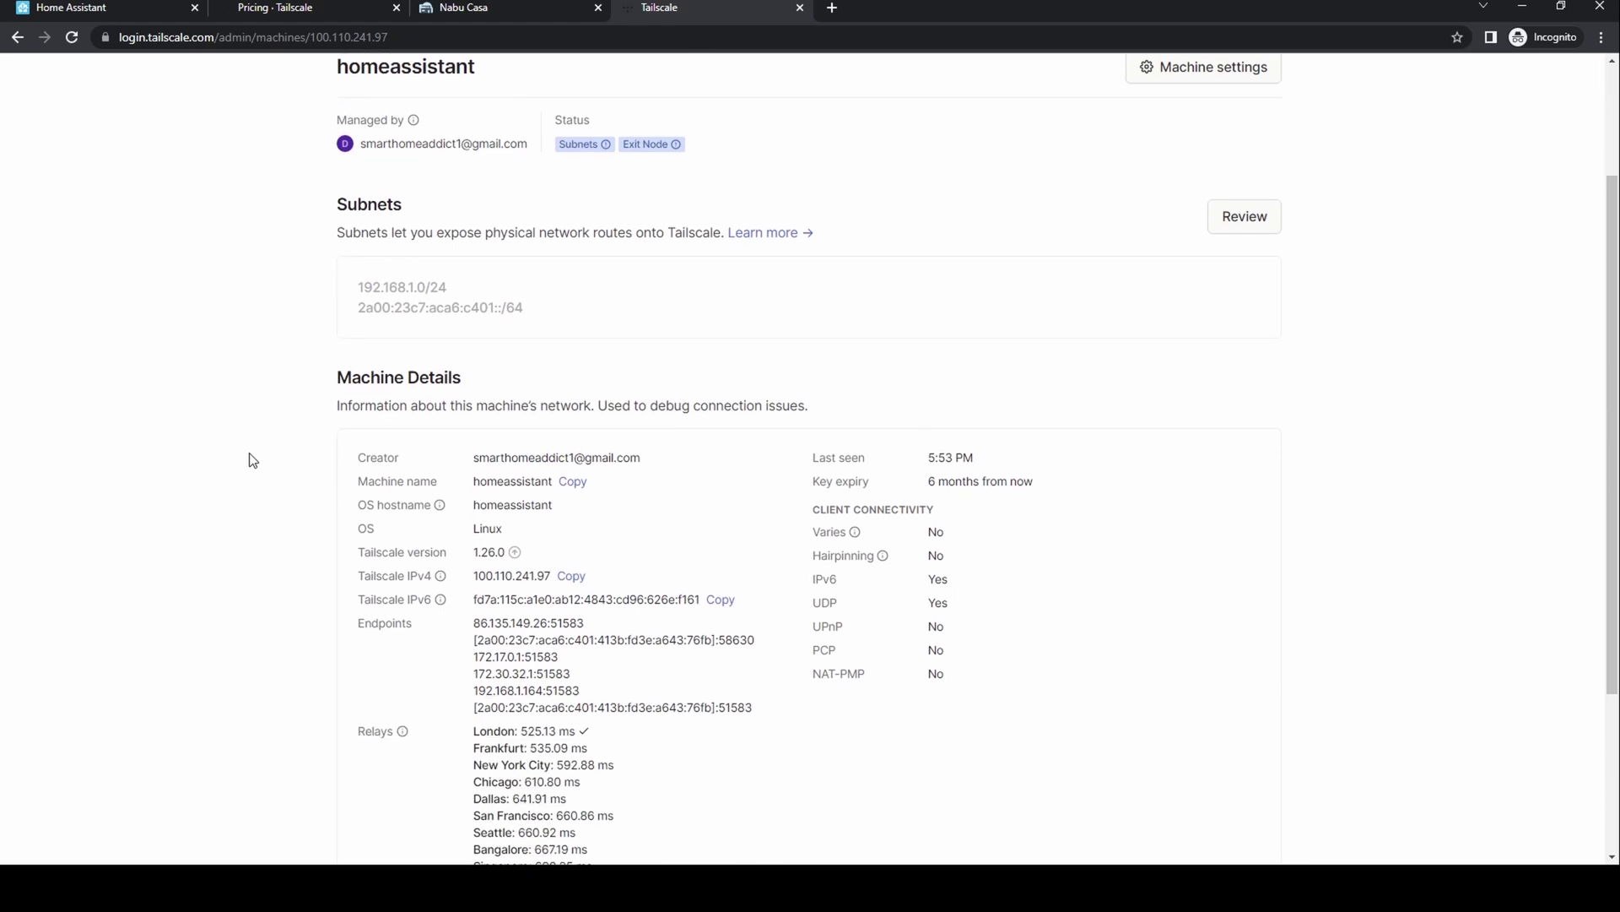
pyautogui.scroll(-3, 253, 460)
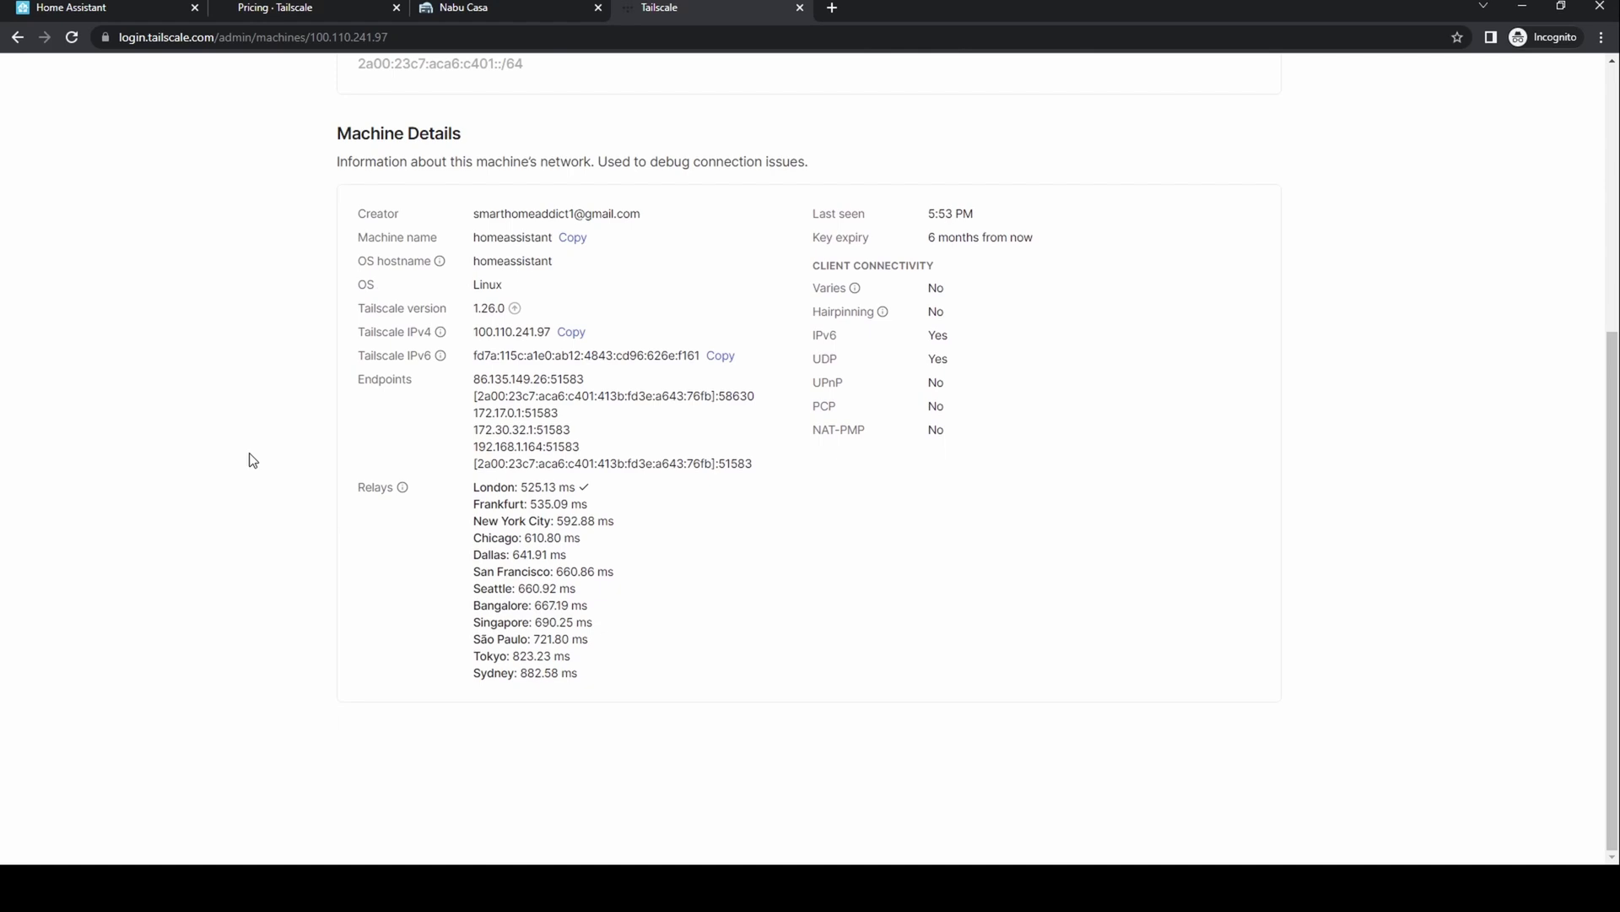
pyautogui.scroll(5, 253, 460)
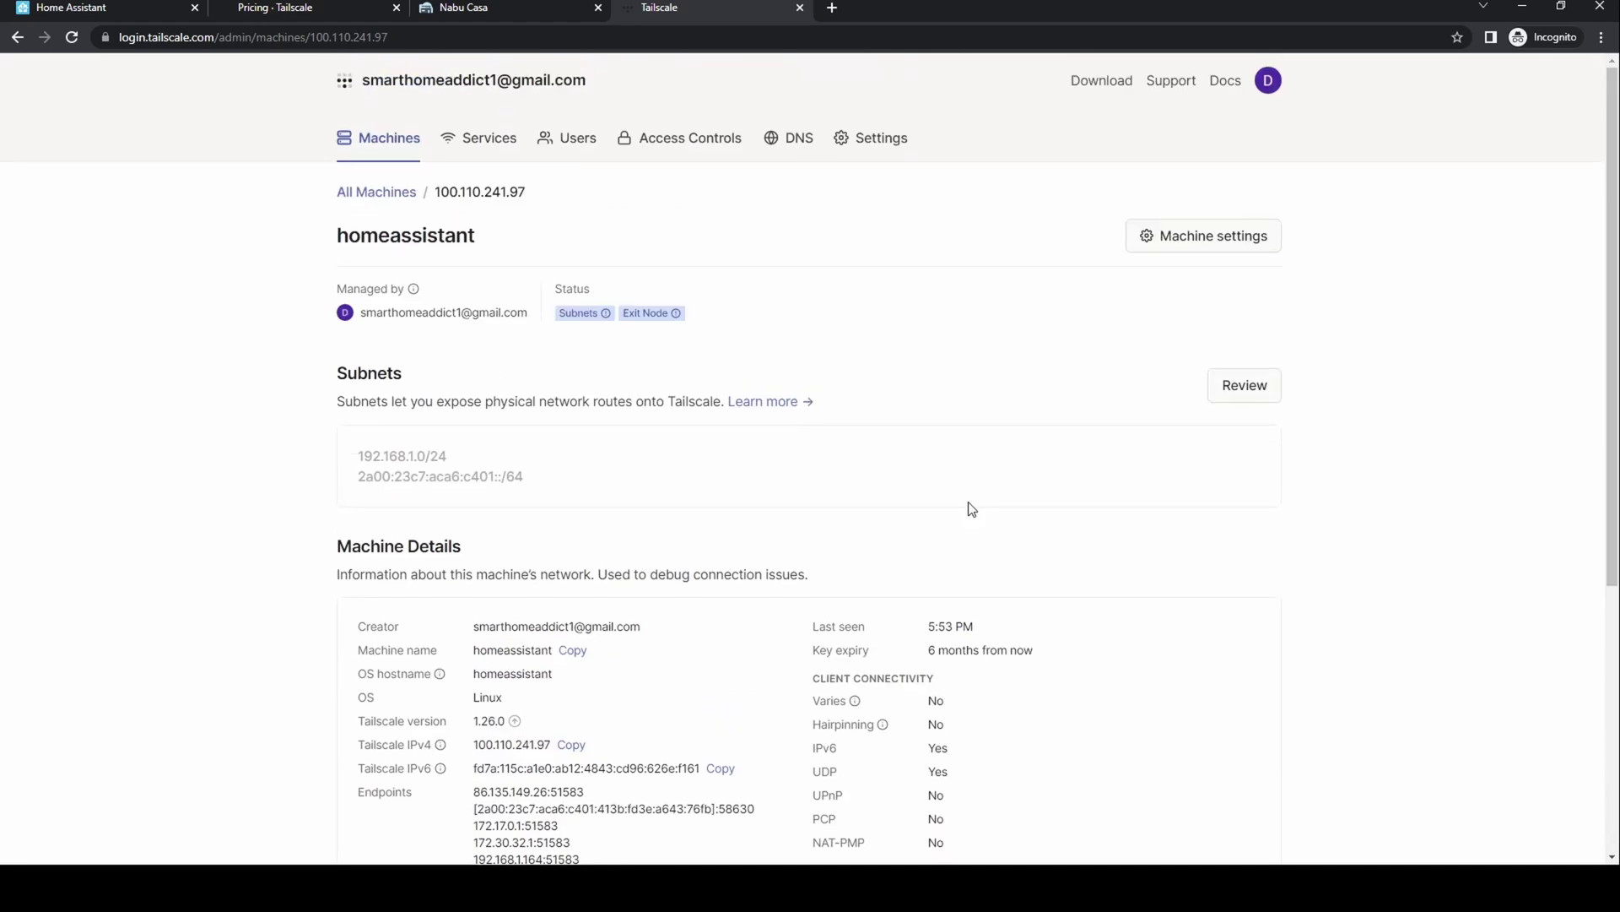
# - Approve the 192.168.1.0/24 and 2a00:23c7:aca6:c401::/64 subnet routes for homeassistant
pyautogui.click(1243, 395)
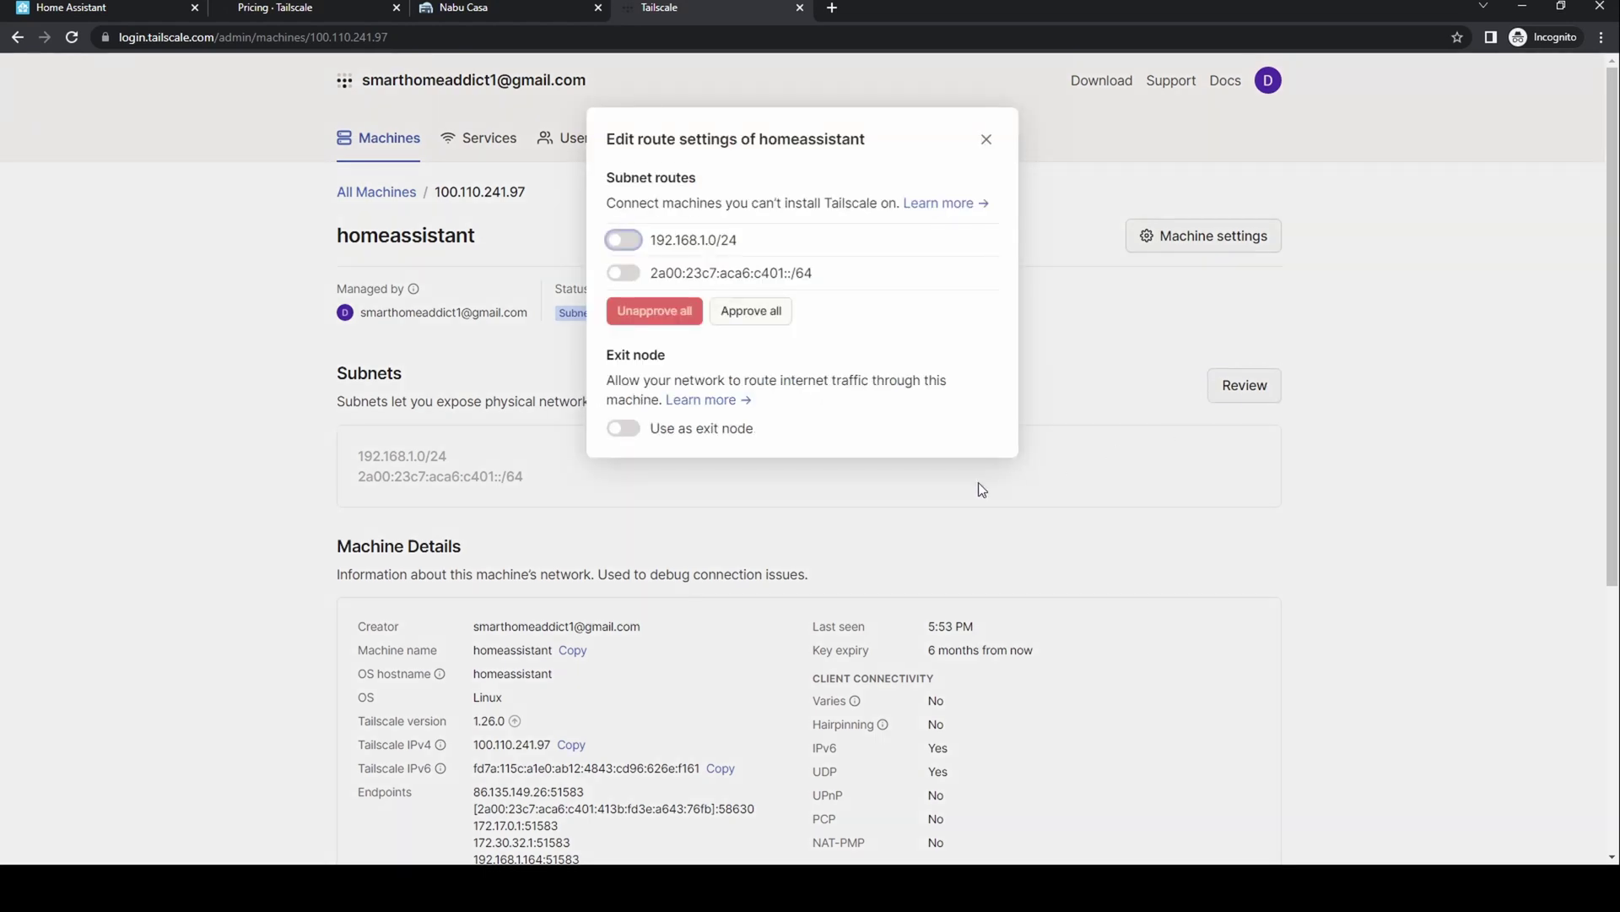
pyautogui.click(629, 243)
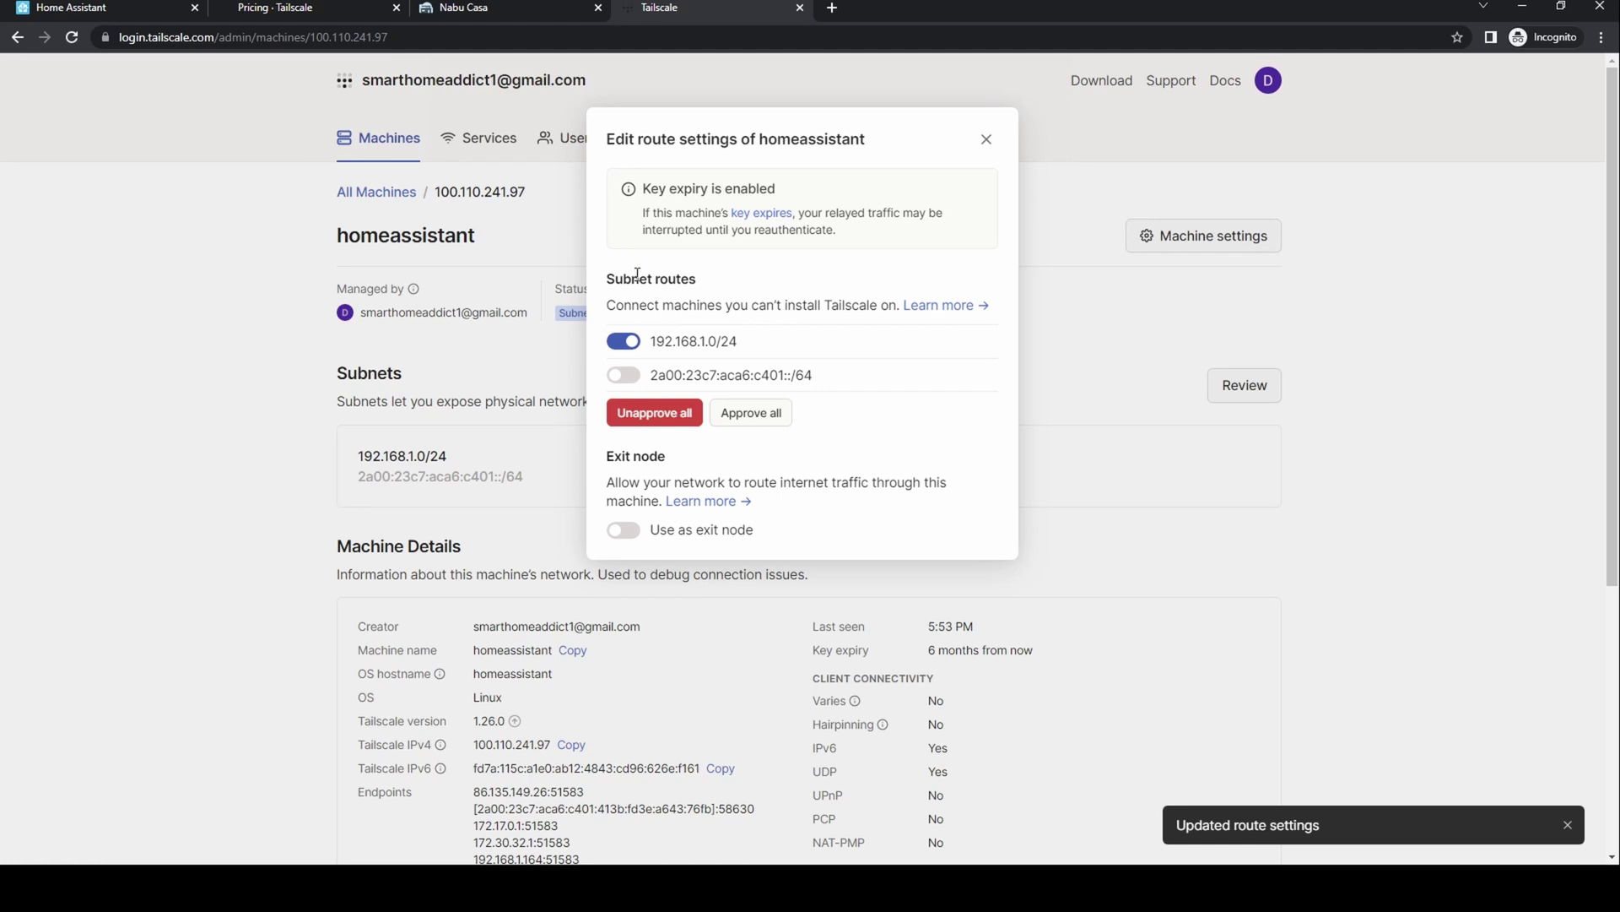
pyautogui.click(754, 416)
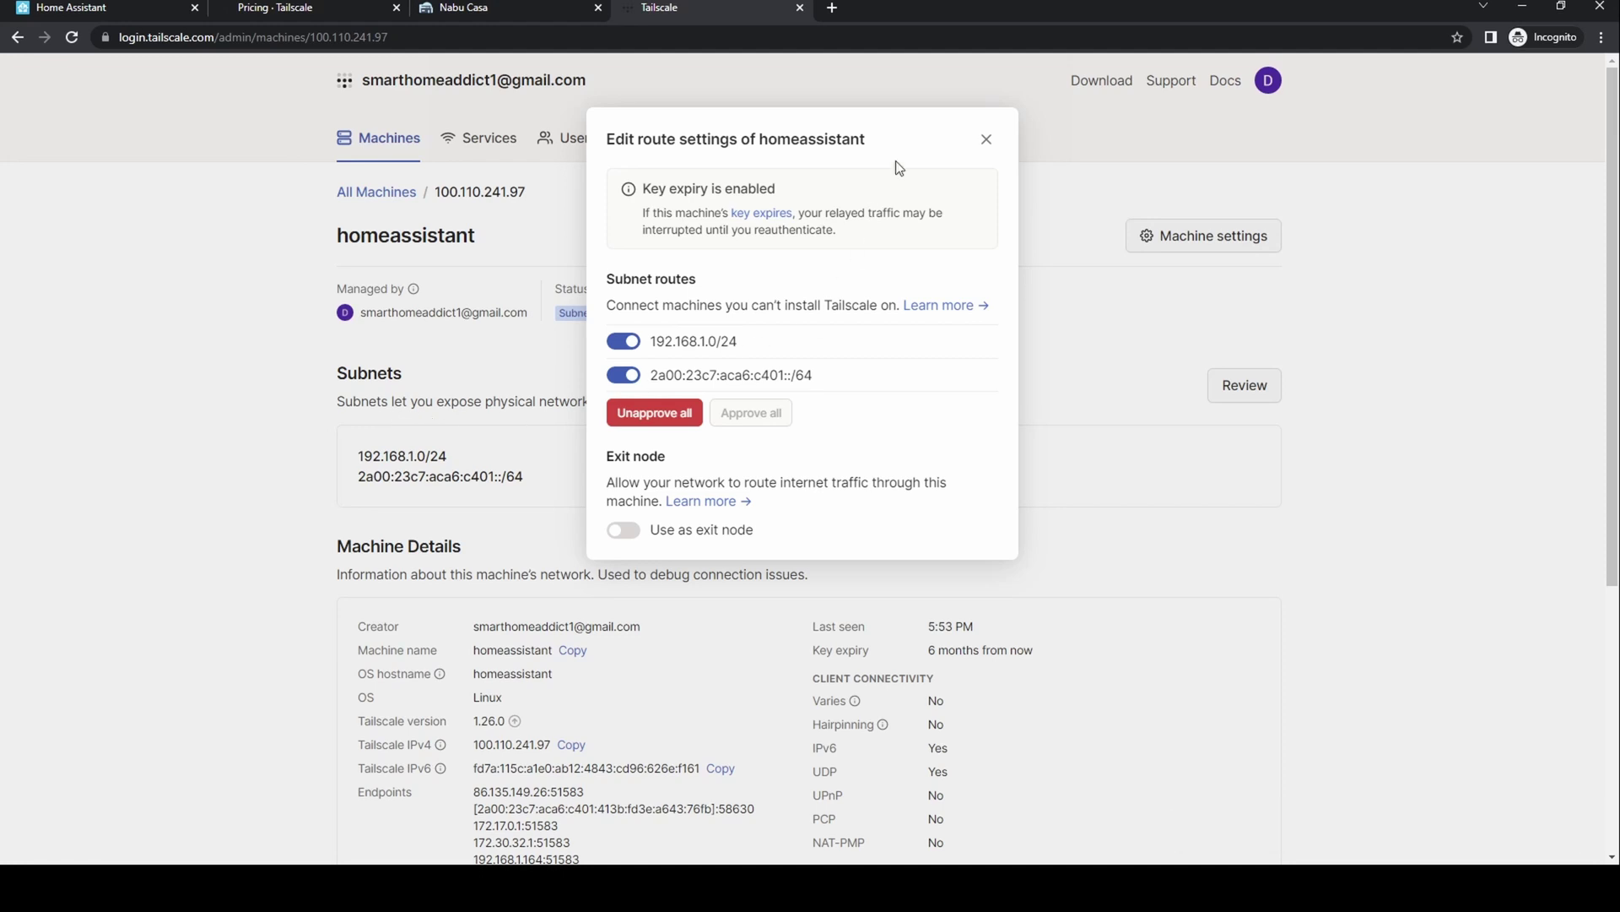
# - Close the Edit route settings dialog
pyautogui.click(987, 140)
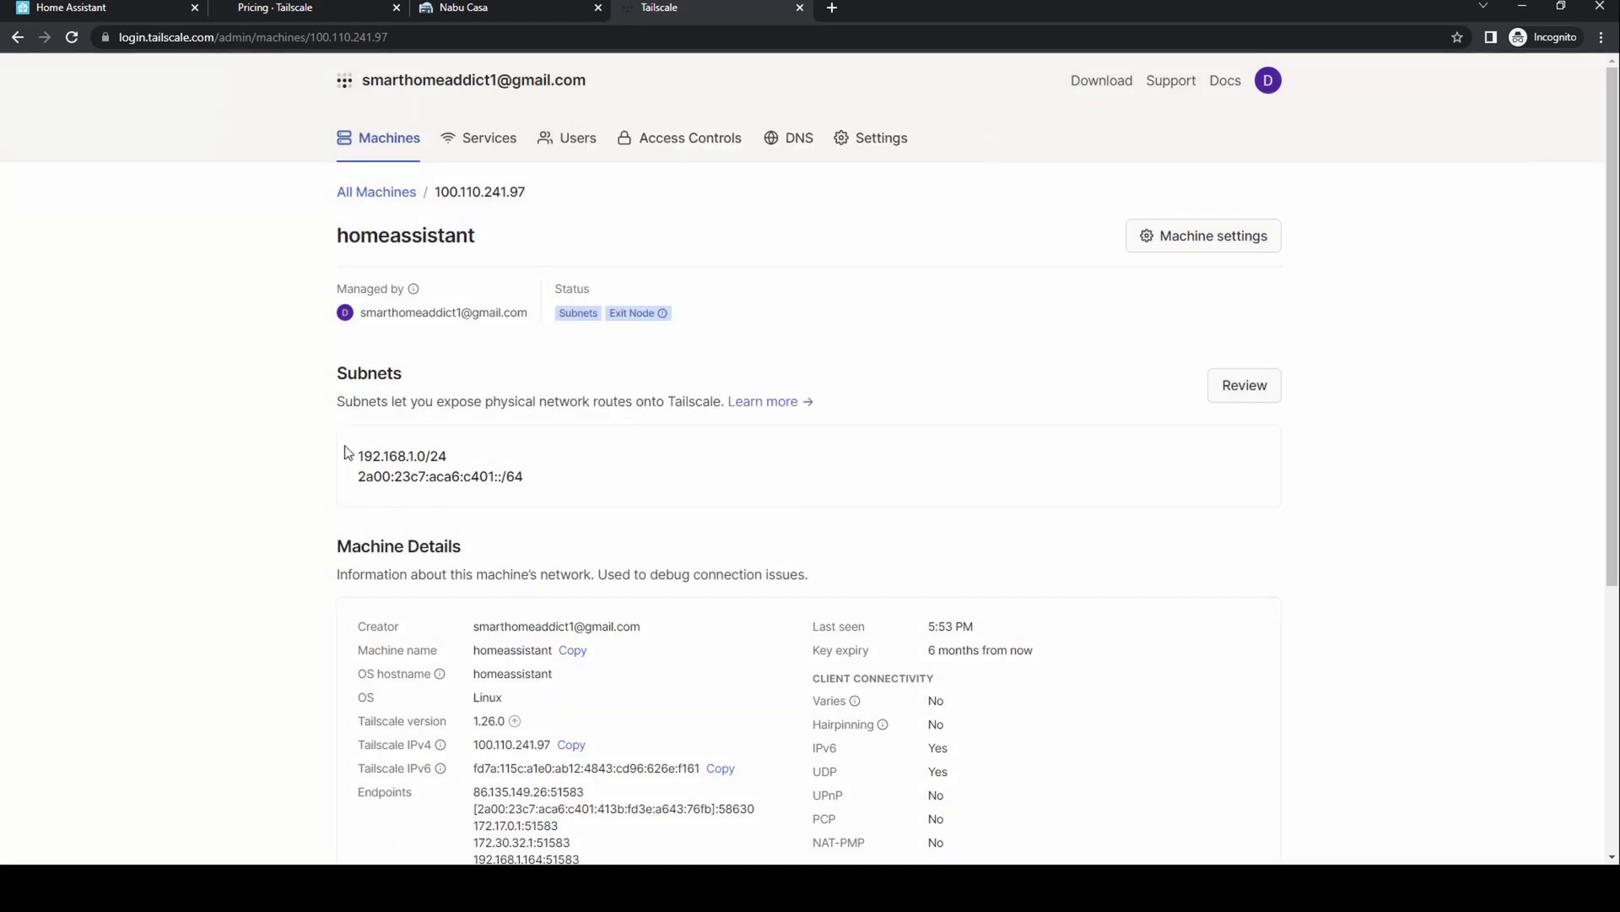